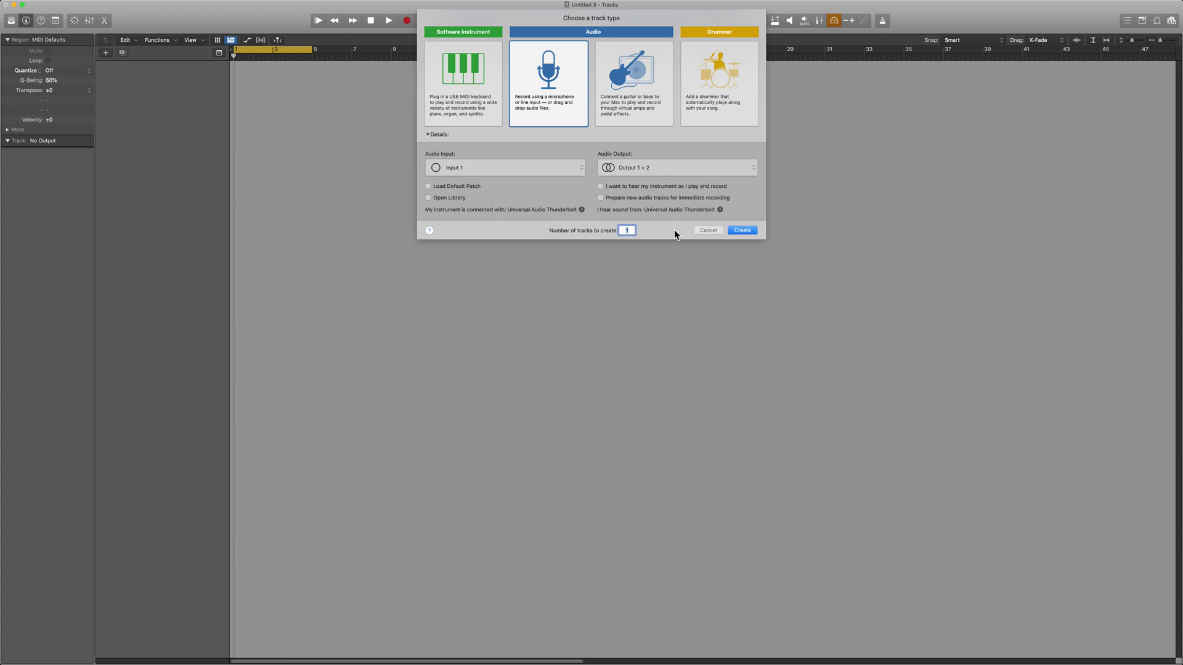
Create one audio track, show the mixer, and route Audio 1's output to Bus 55
{"action": "left_click", "coordinate": [744, 231]}
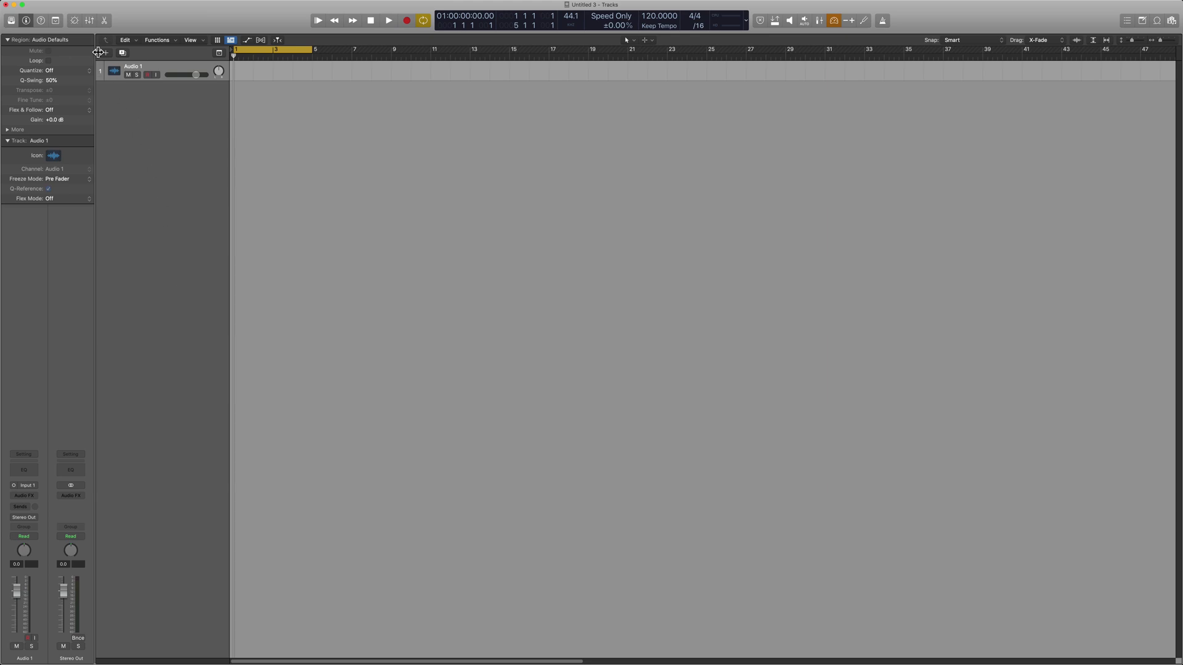
{"action": "left_click", "coordinate": [90, 22]}
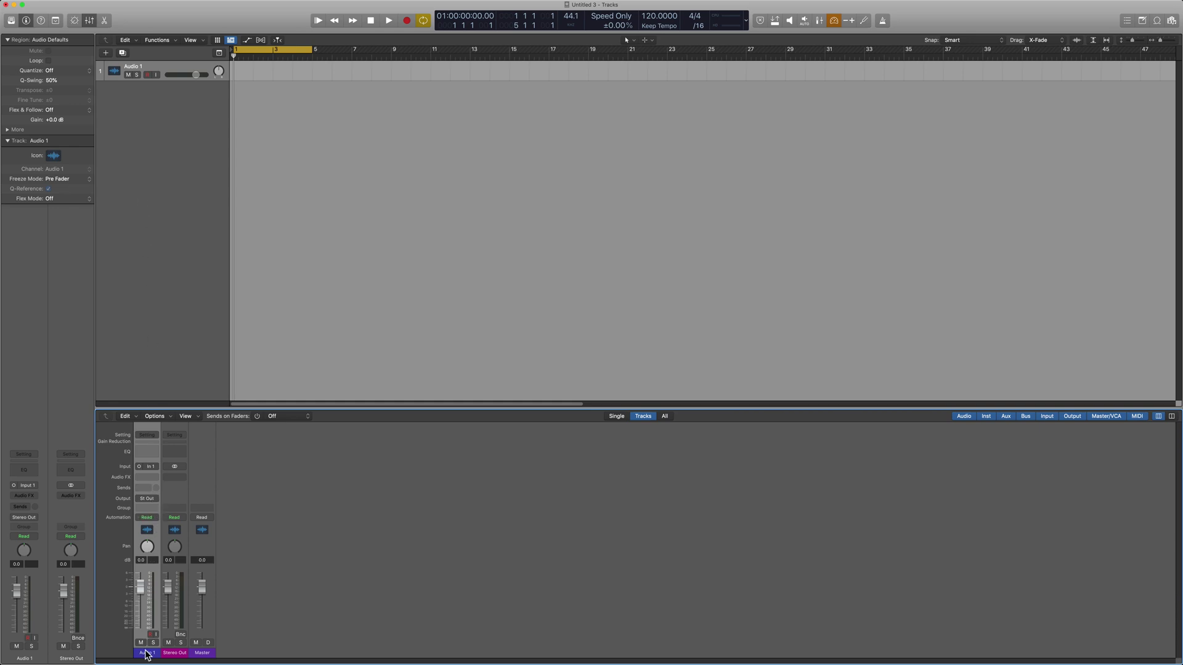
{"action": "left_click", "coordinate": [148, 498]}
{"action": "mouse_move", "coordinate": [155, 533]}
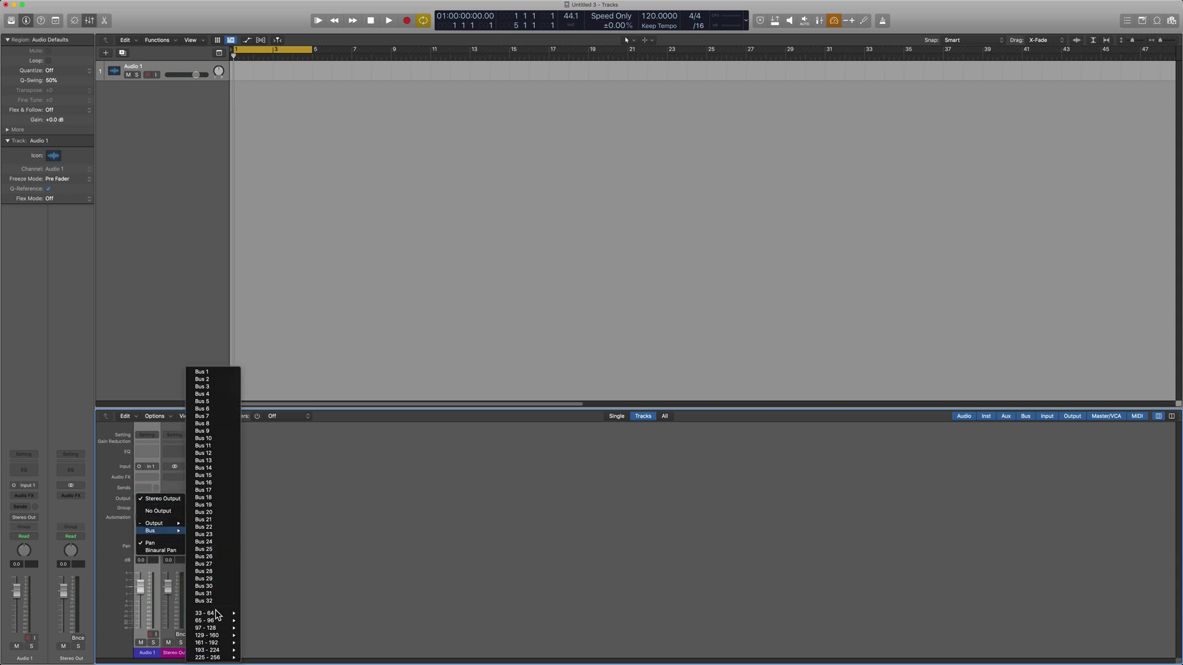
{"action": "mouse_move", "coordinate": [234, 614]}
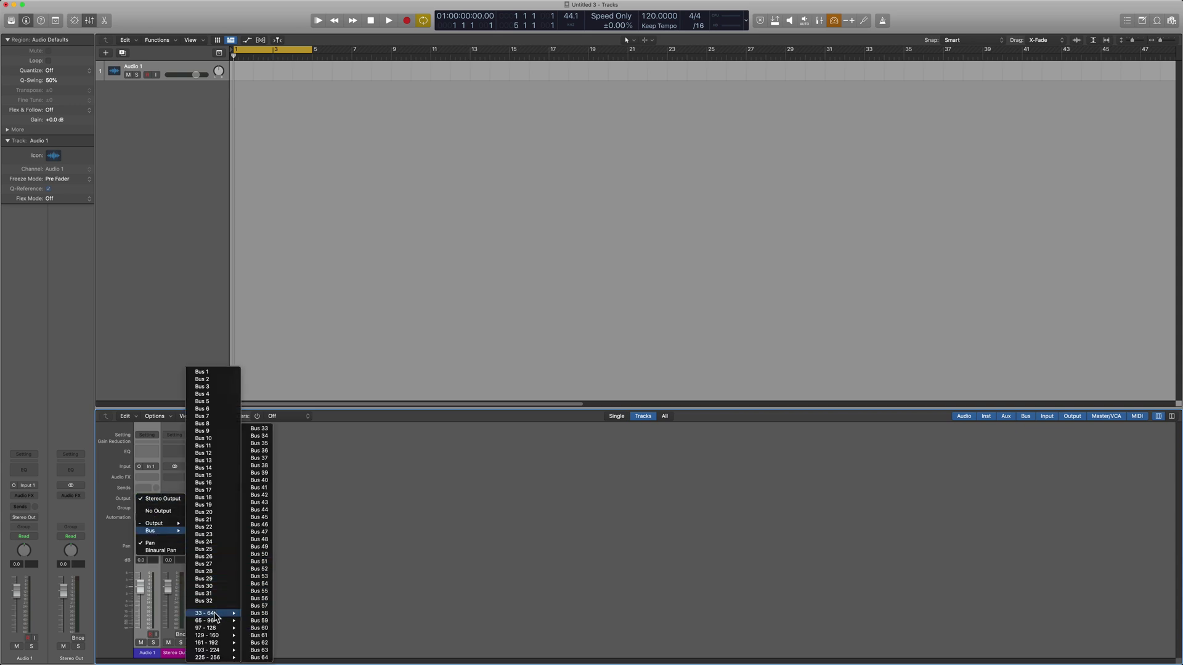
{"action": "left_click", "coordinate": [257, 592]}
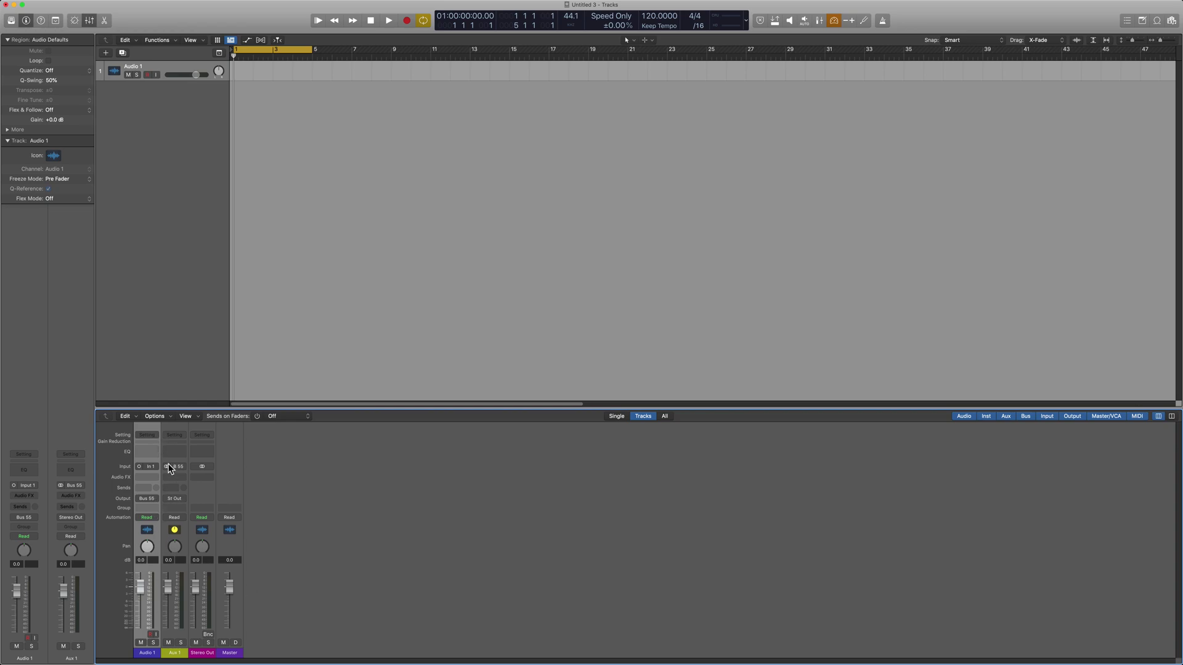
Rename the Aux 1 channel to OUTBOARD GEAR
{"action": "double_click", "coordinate": [175, 653]}
{"action": "type", "text": "Parallel D"}
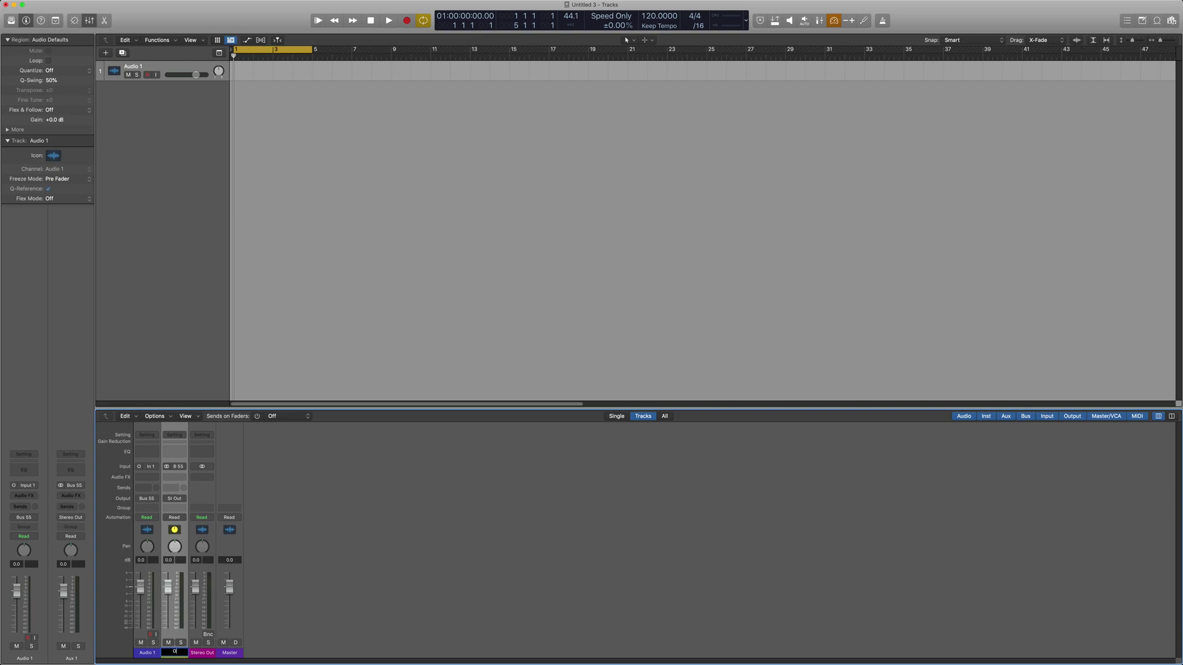
{"action": "type", "text": " GEAR"}
{"action": "key", "text": "Return"}
Set OUTBOARD GEAR to a mono Input 1 source and mute the channel
{"action": "left_click", "coordinate": [167, 466]}
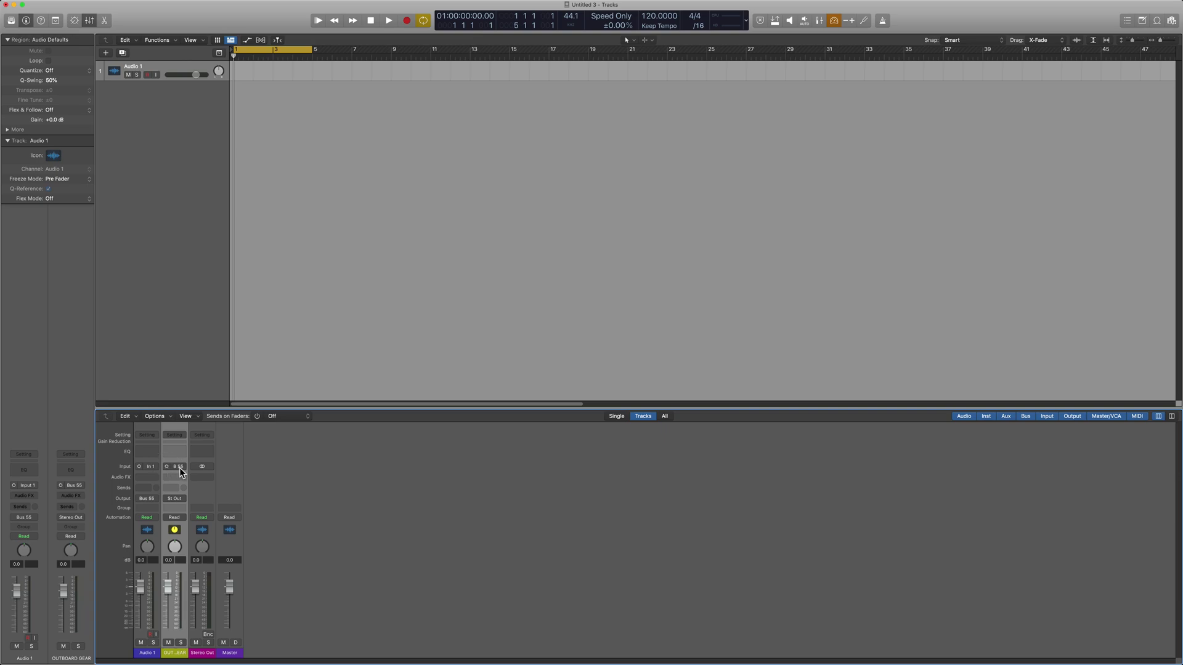
{"action": "left_click", "coordinate": [179, 469]}
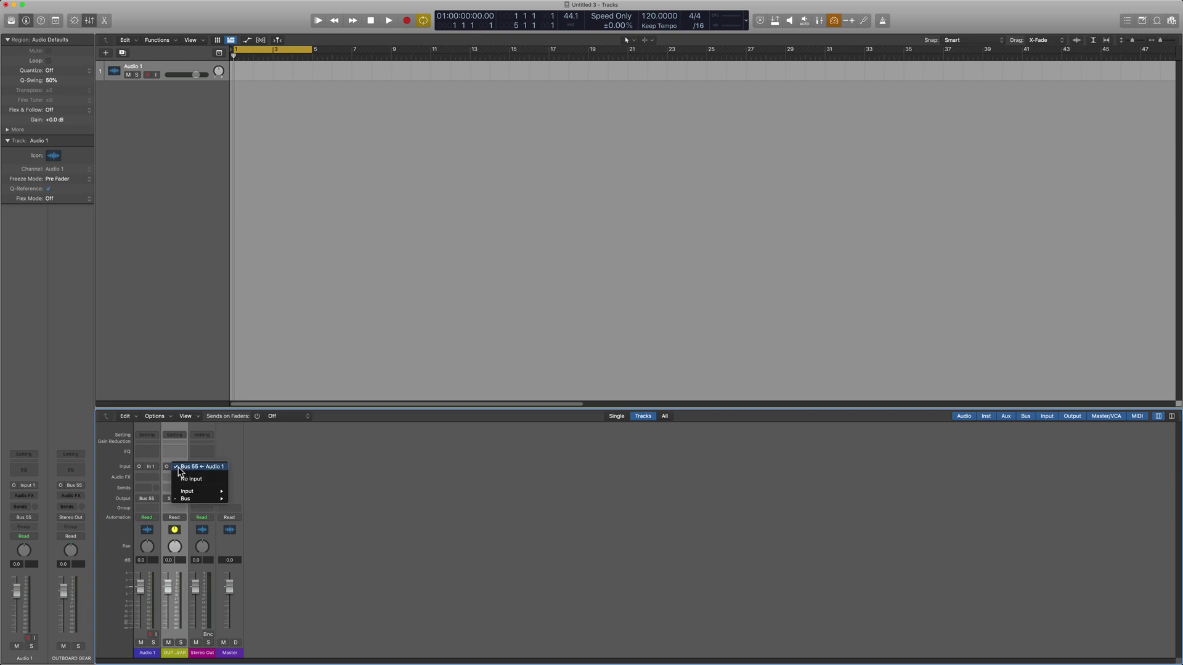
{"action": "mouse_move", "coordinate": [194, 492]}
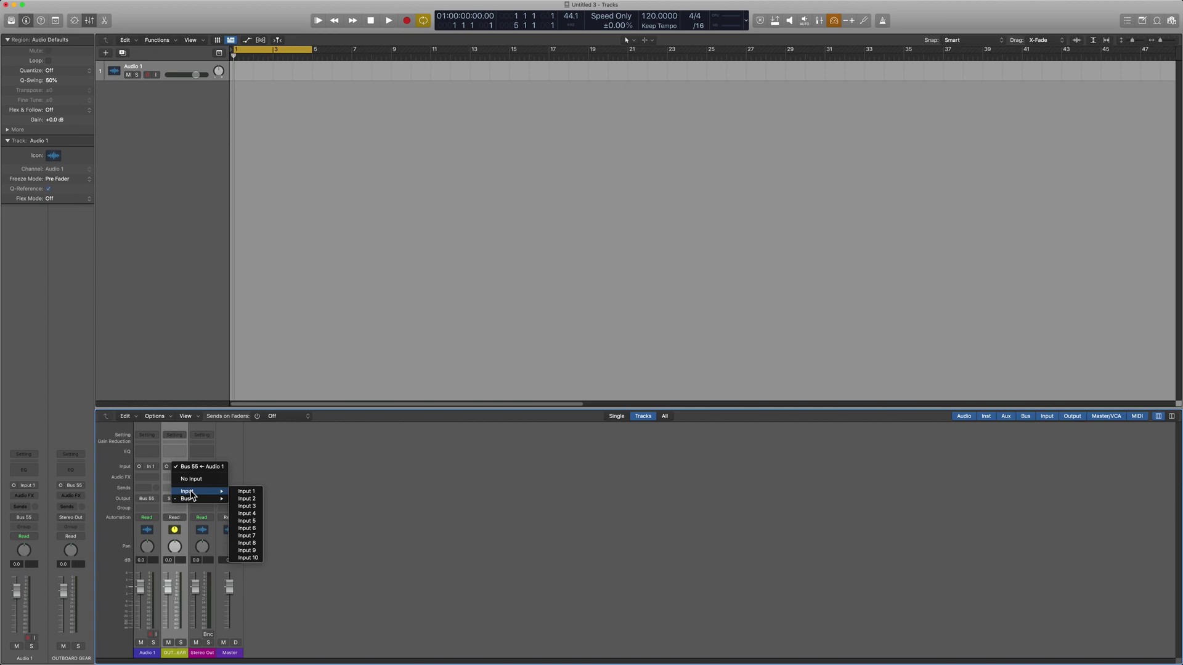
{"action": "left_click", "coordinate": [246, 493]}
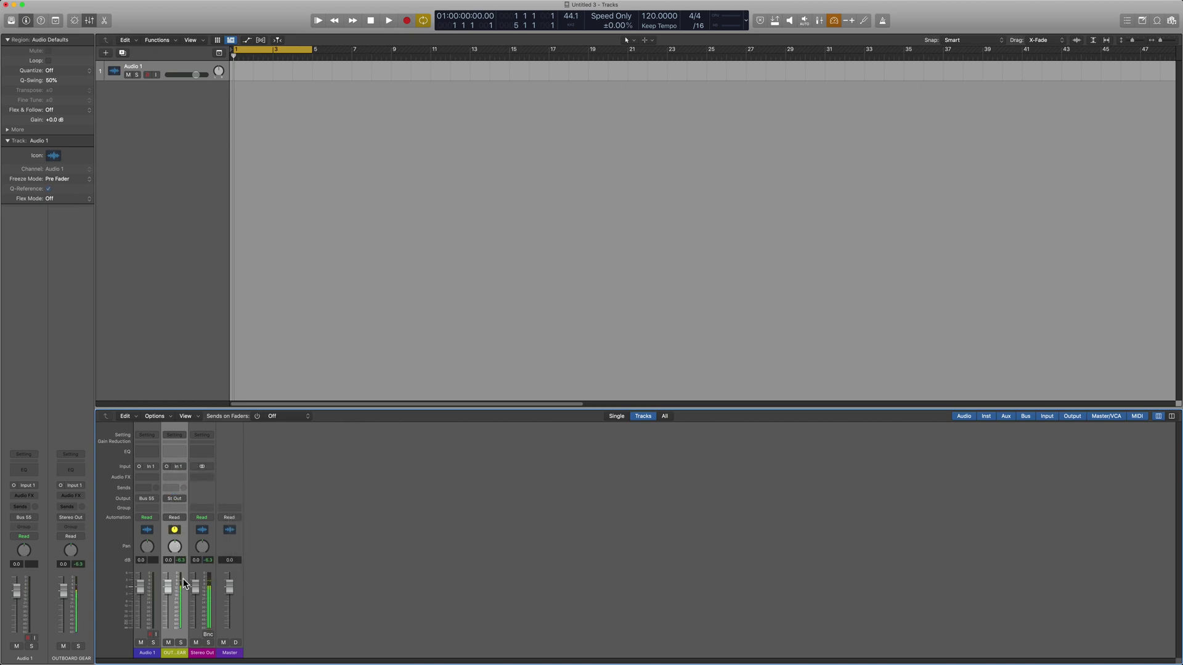
{"action": "left_click", "coordinate": [169, 643]}
Route OUTBOARD GEAR's output to Bus 1, which adds an Aux 2 channel
{"action": "left_click", "coordinate": [177, 503]}
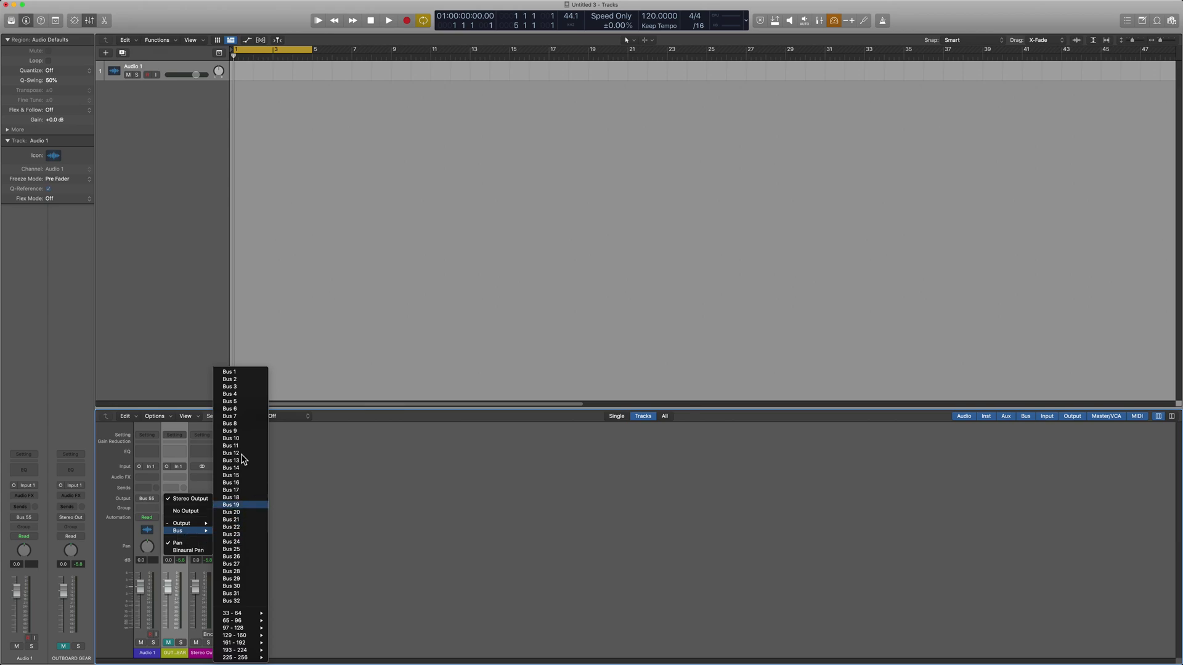
{"action": "left_click", "coordinate": [245, 373]}
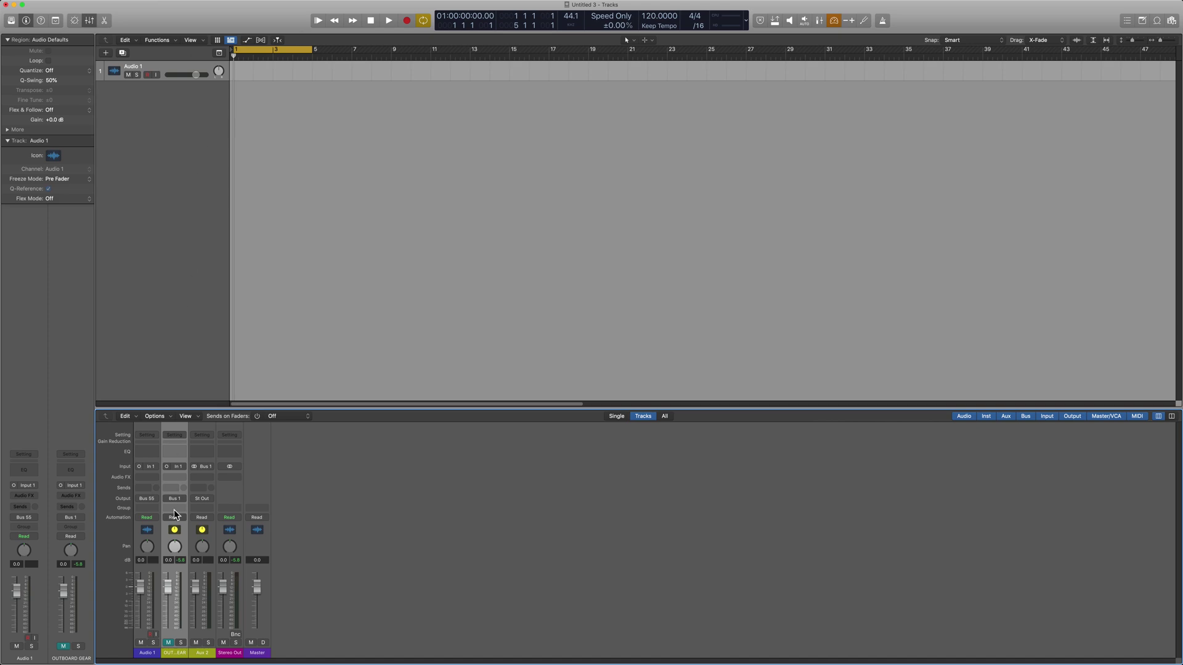
{"action": "right_click", "coordinate": [182, 641]}
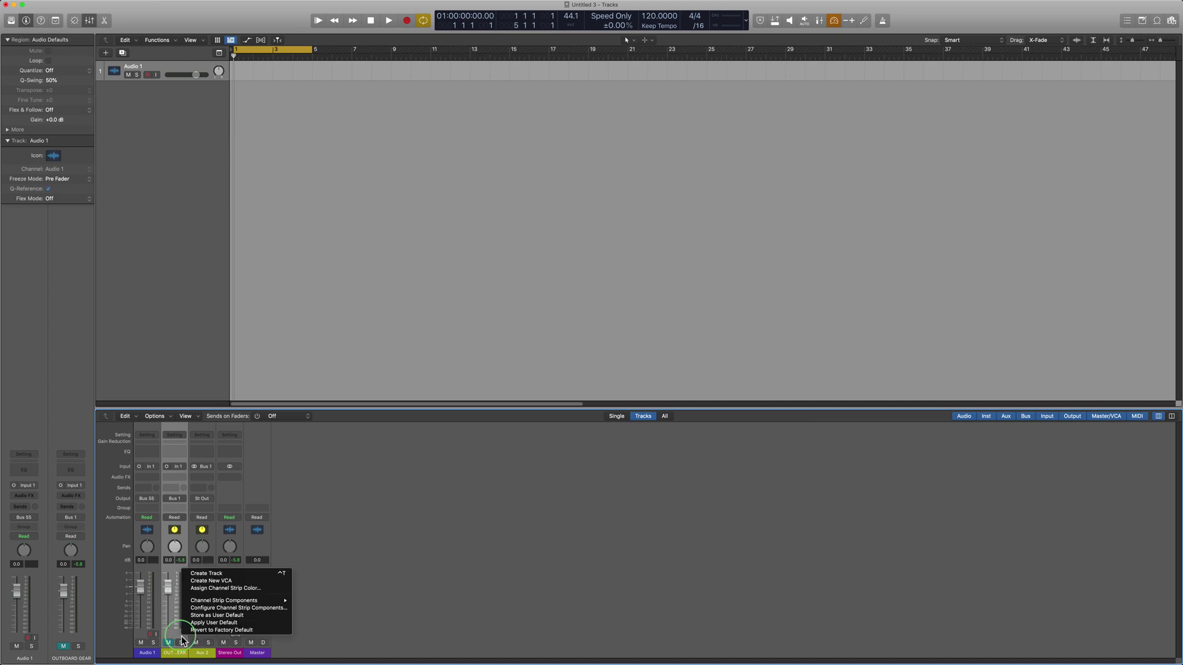
Give OUTBOARD GEAR its own track and delete the Audio 1 track
{"action": "left_click", "coordinate": [214, 575]}
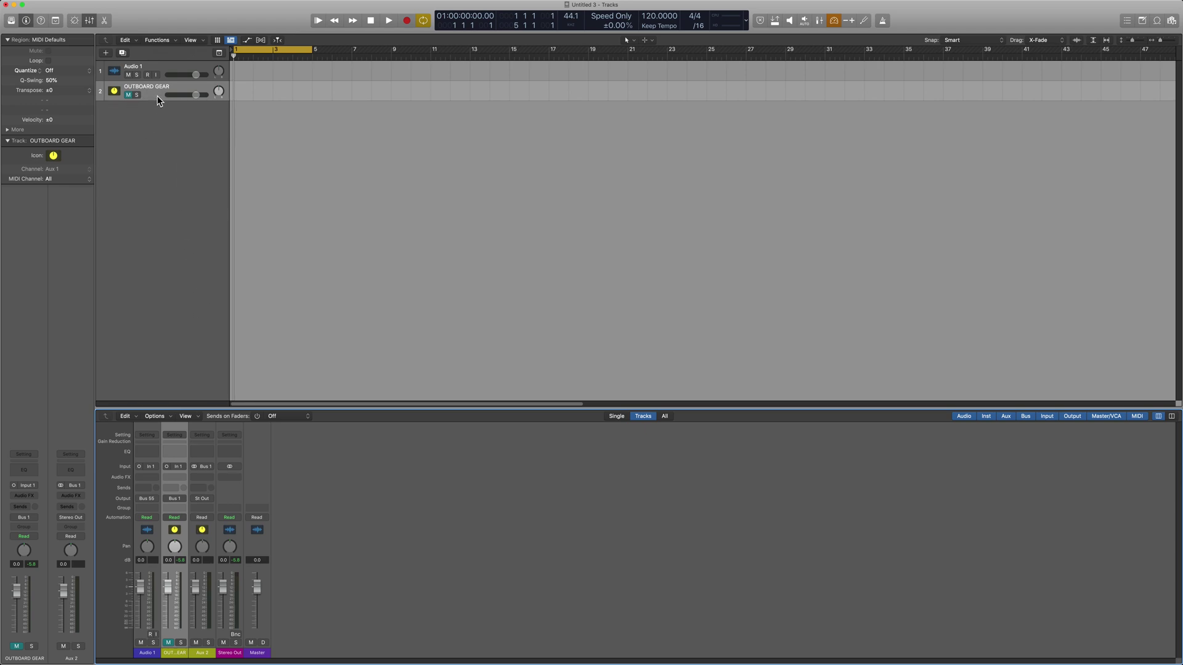
{"action": "left_click", "coordinate": [157, 68]}
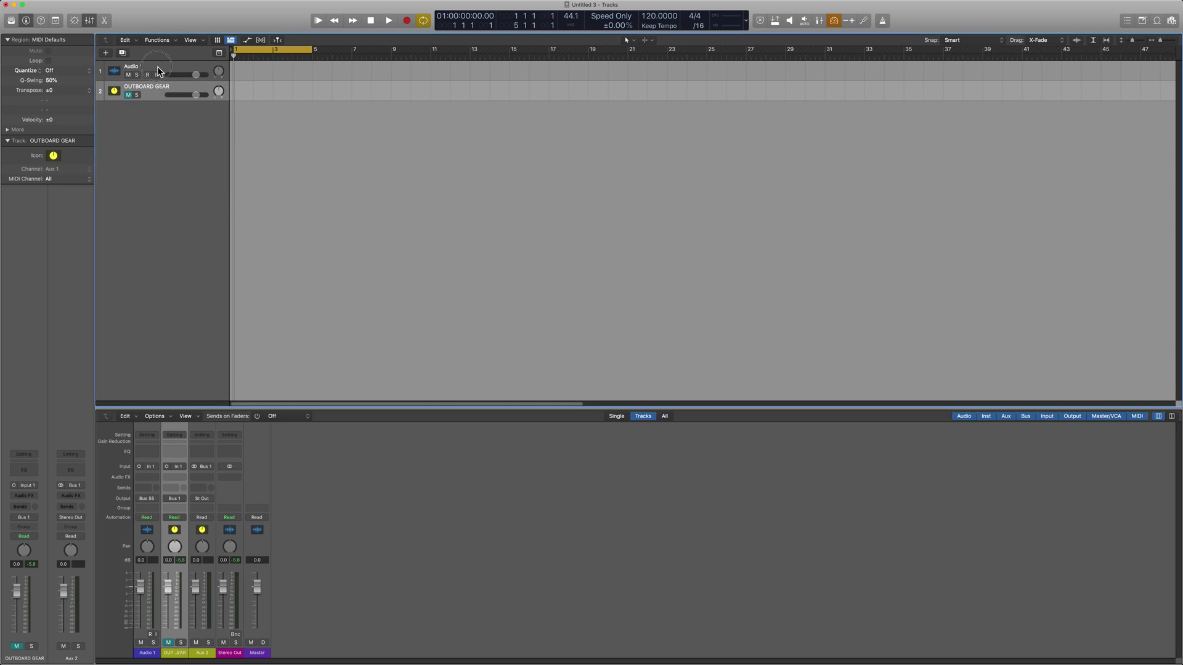
{"action": "left_click", "coordinate": [147, 74]}
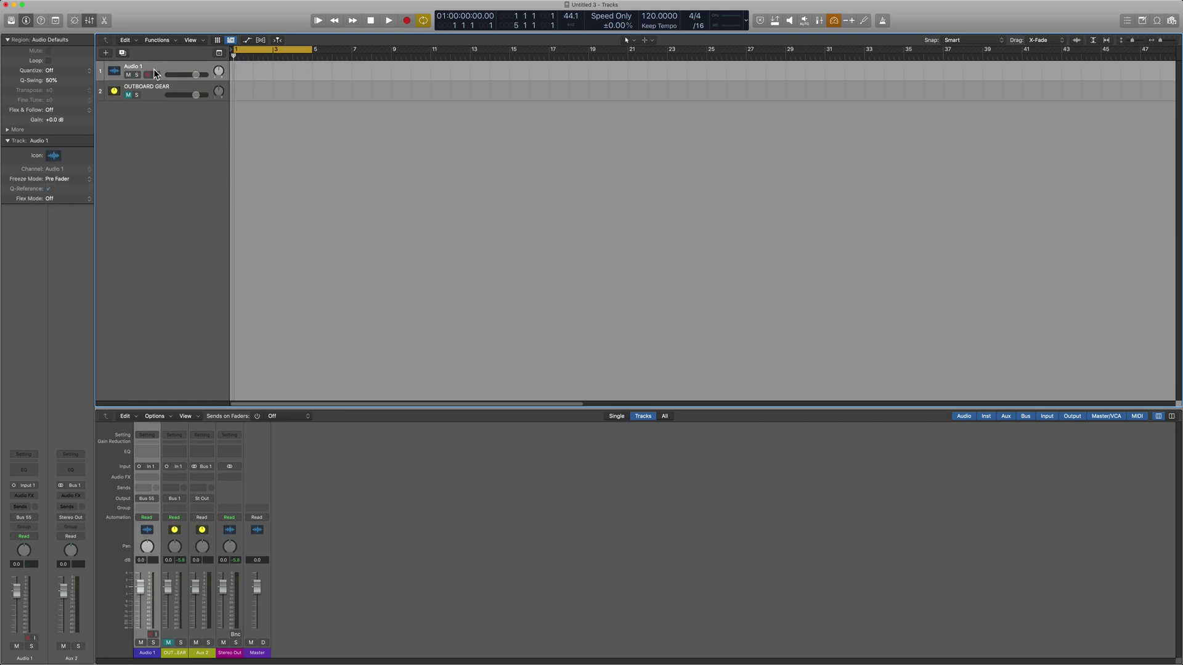
{"action": "key", "text": "super+BackSpace"}
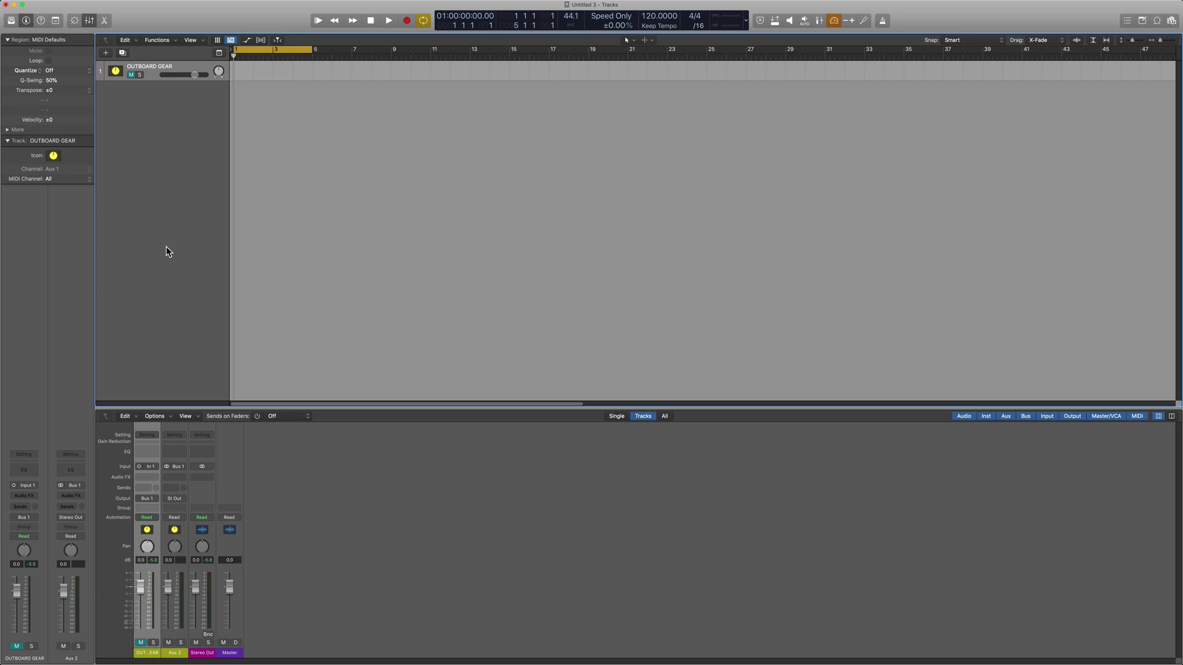
Toggle OUTBOARD GEAR's mute off and on, then insert a mono C1 gate in its first effect slot
{"action": "left_click", "coordinate": [131, 76]}
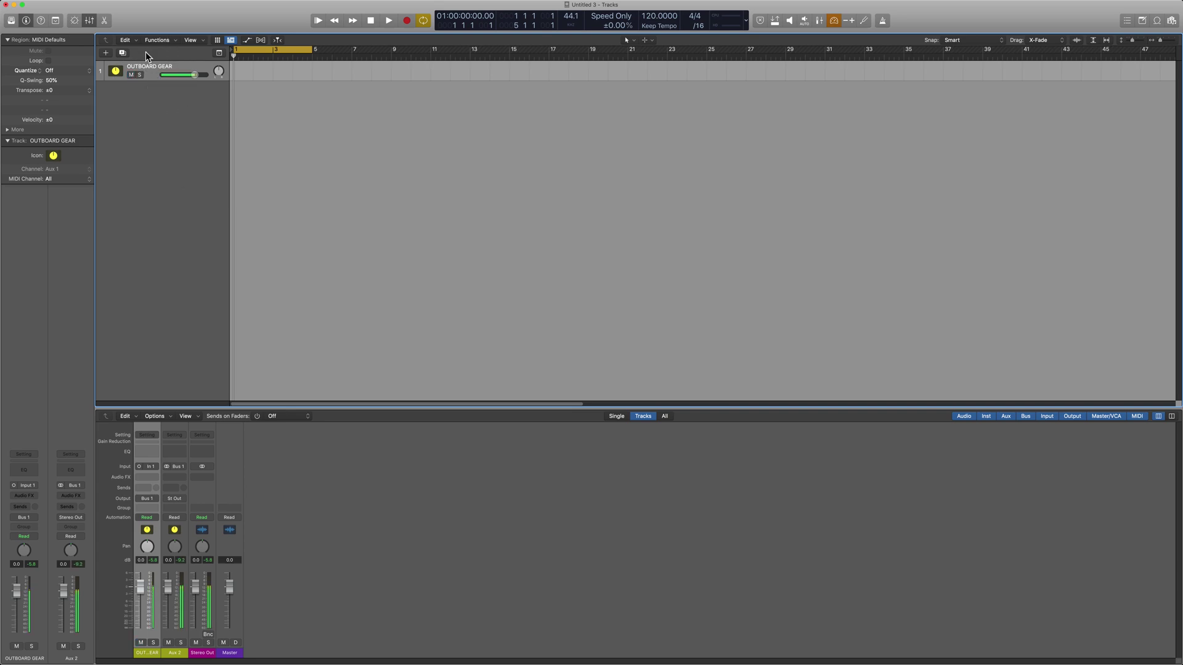
{"action": "left_click", "coordinate": [131, 75]}
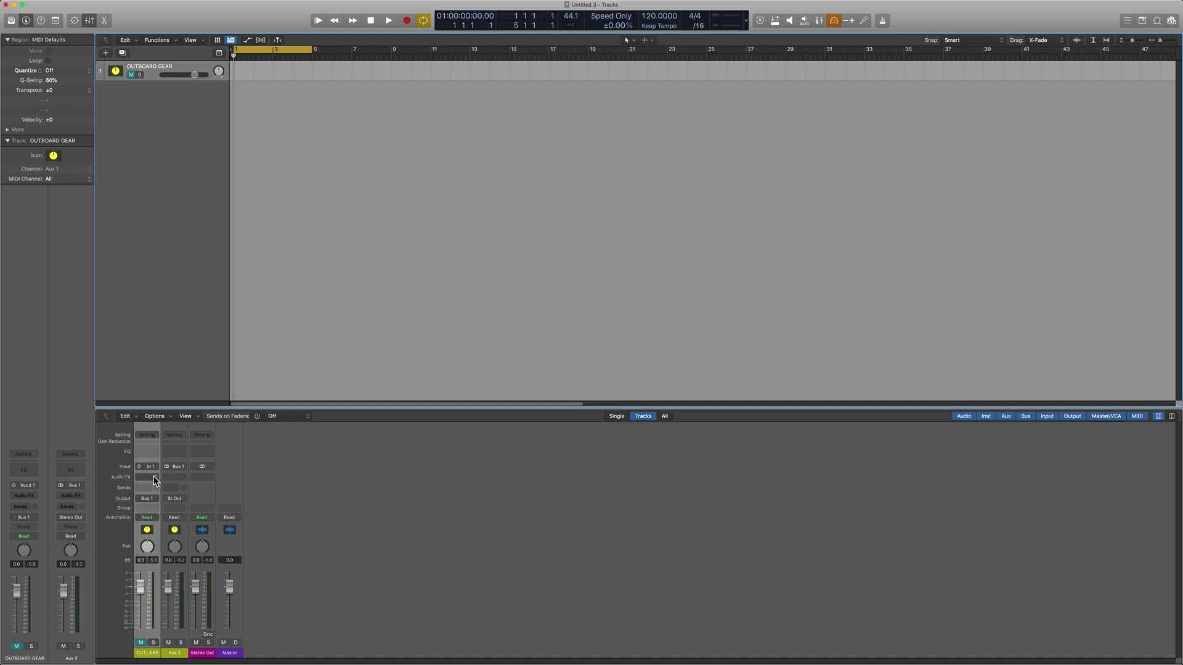
{"action": "left_click", "coordinate": [158, 477]}
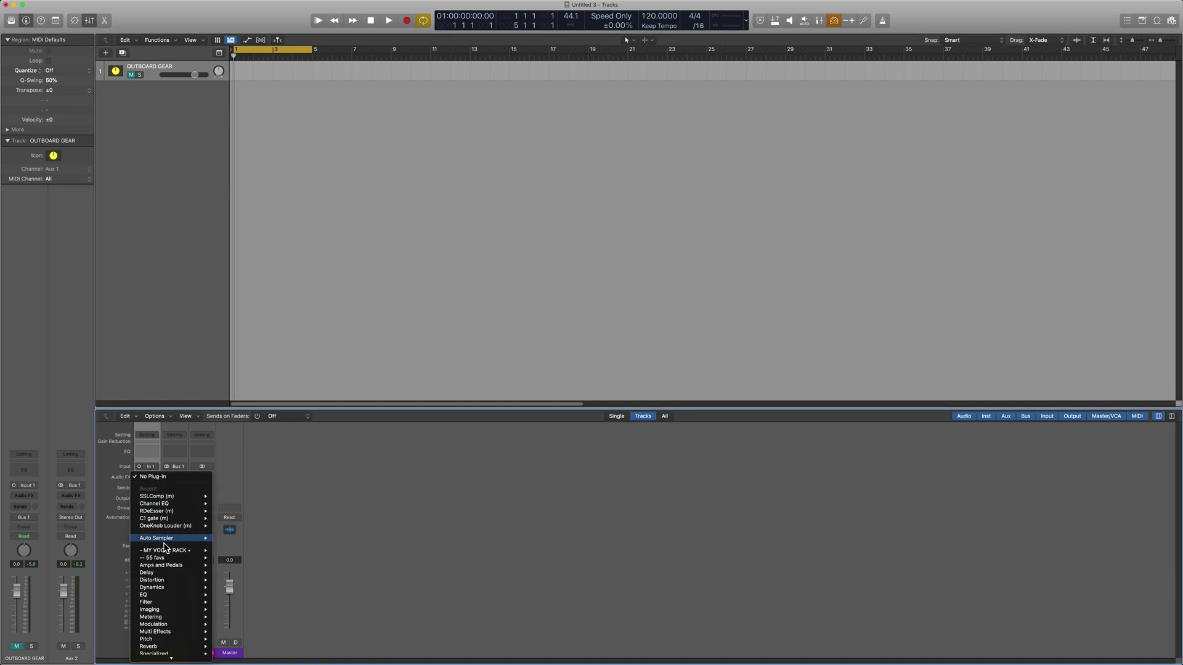
{"action": "mouse_move", "coordinate": [165, 550]}
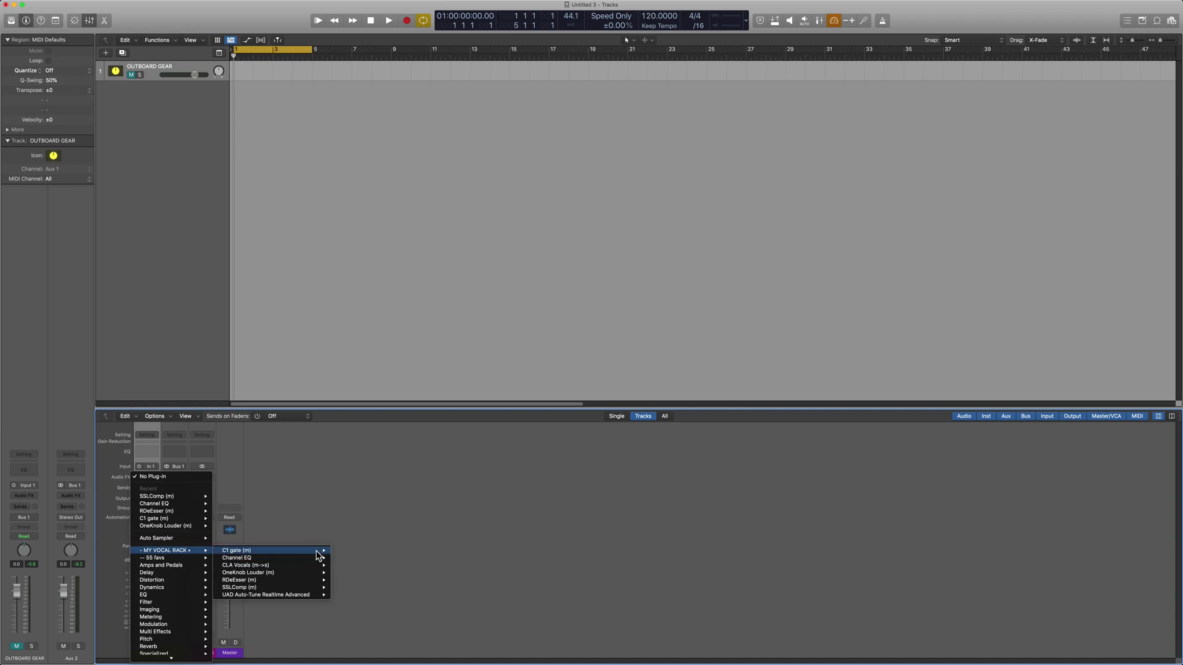
{"action": "left_click", "coordinate": [346, 551]}
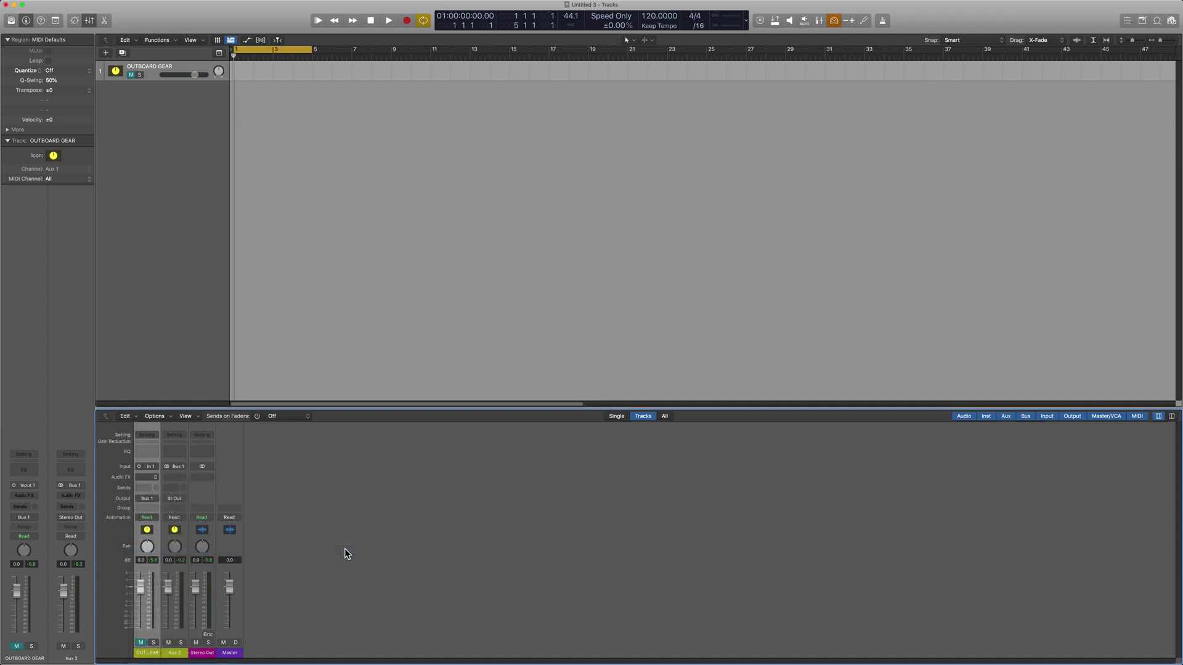
{"action": "left_click", "coordinate": [368, 106]}
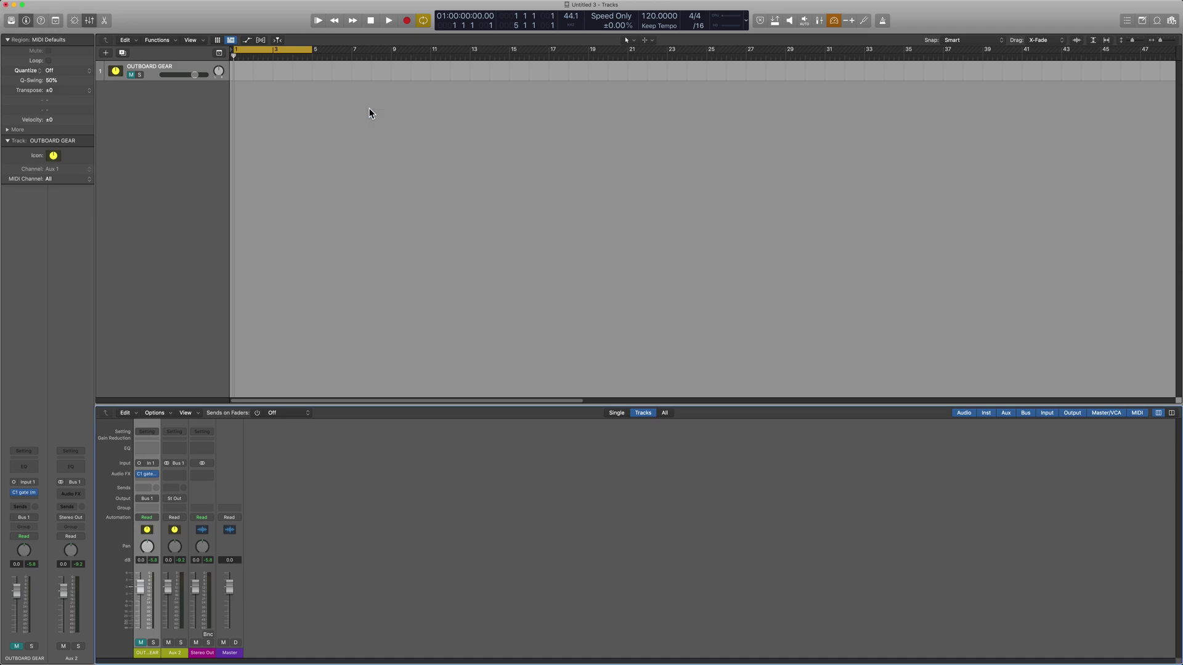
{"action": "left_click", "coordinate": [157, 479]}
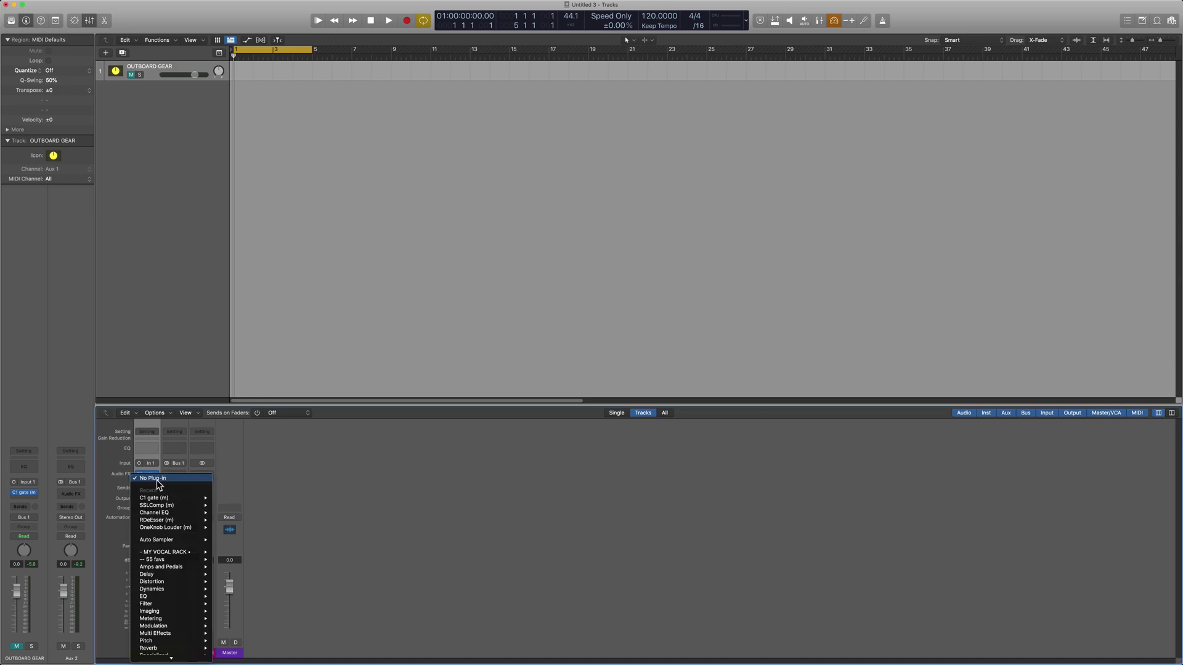
{"action": "mouse_move", "coordinate": [158, 499]}
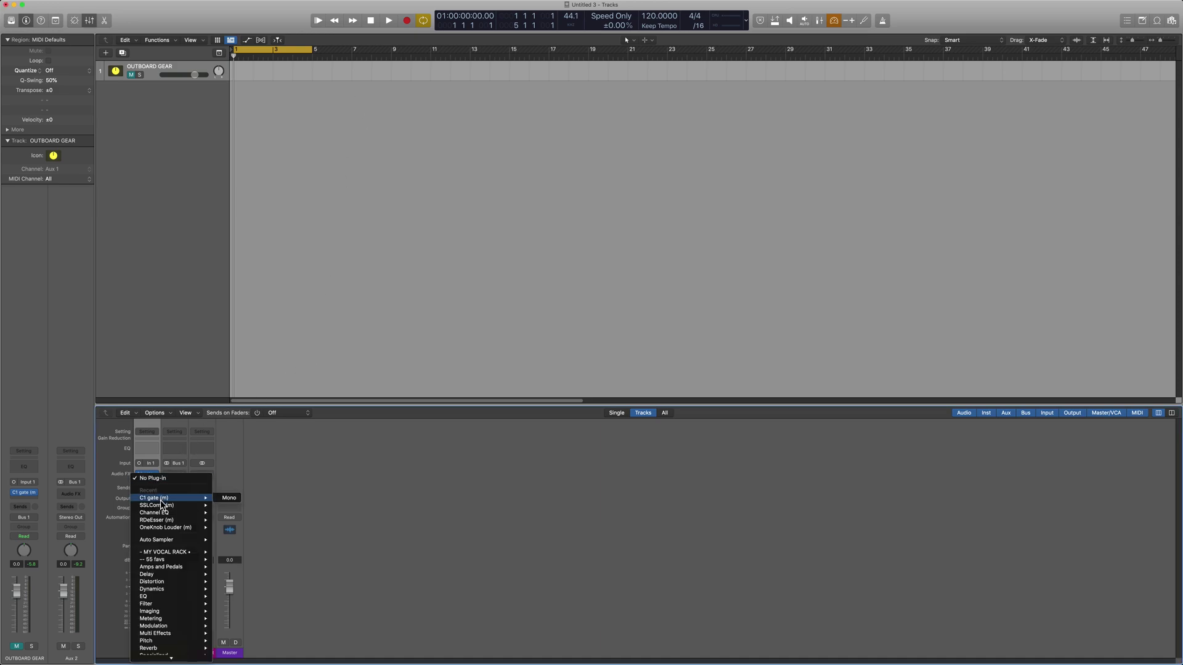
Add Channel EQ and a mono RDeEsser after the C1 gate, closing both plug-in windows
{"action": "left_click", "coordinate": [234, 516]}
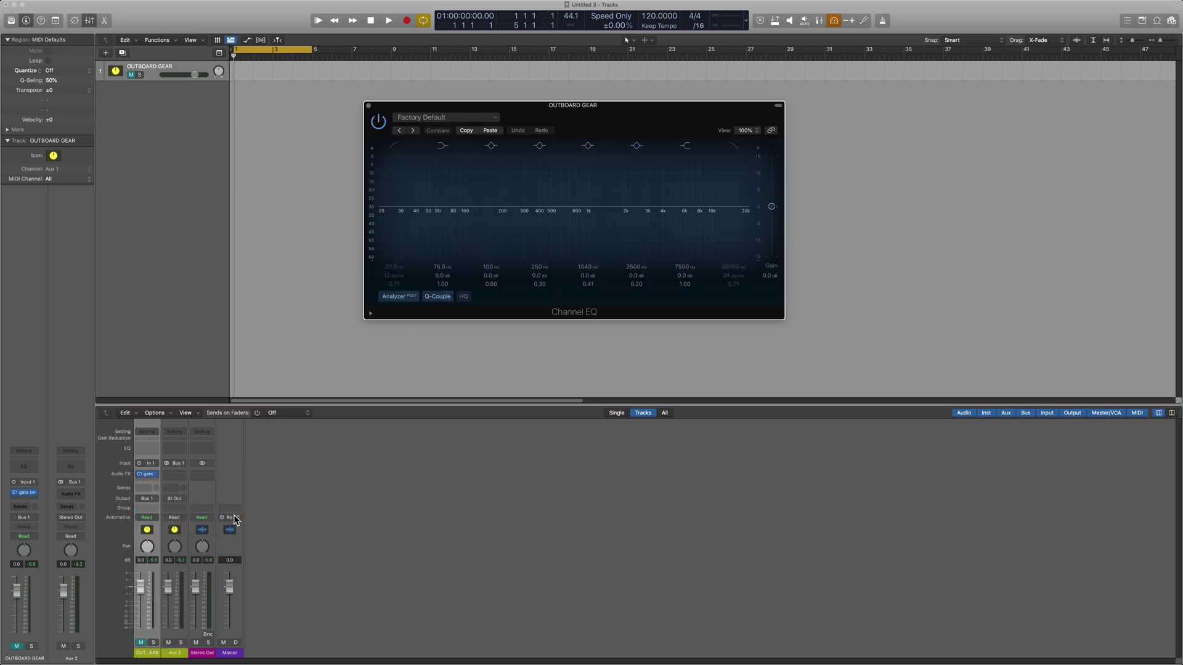
{"action": "left_click", "coordinate": [149, 481]}
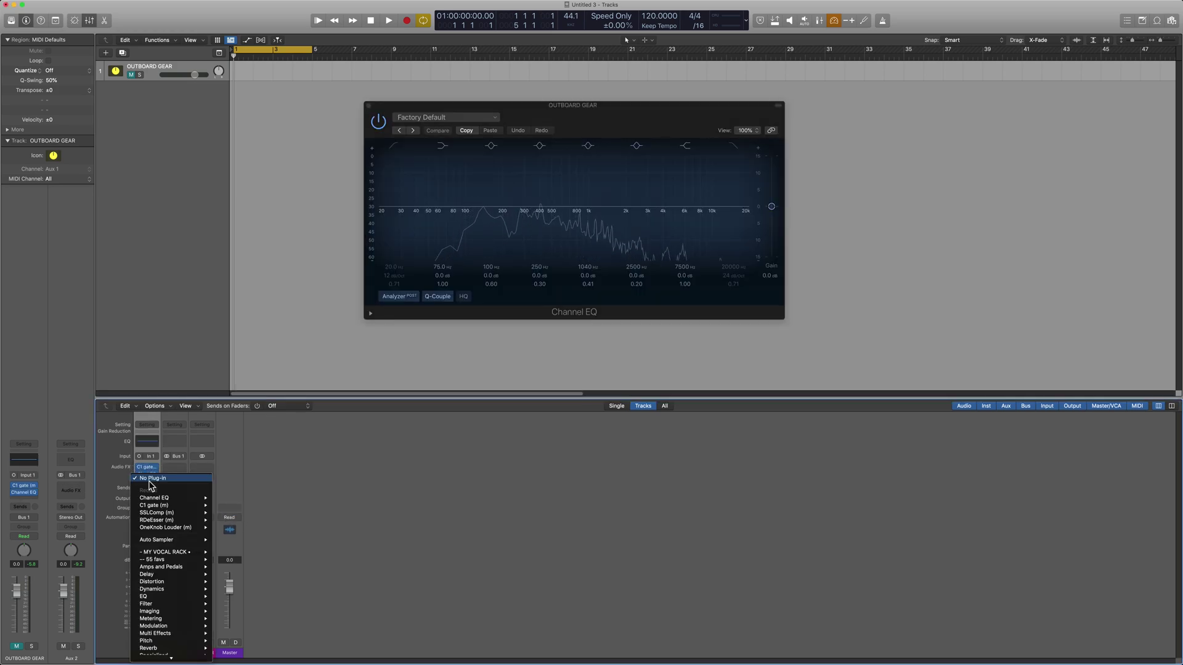
{"action": "mouse_move", "coordinate": [154, 502]}
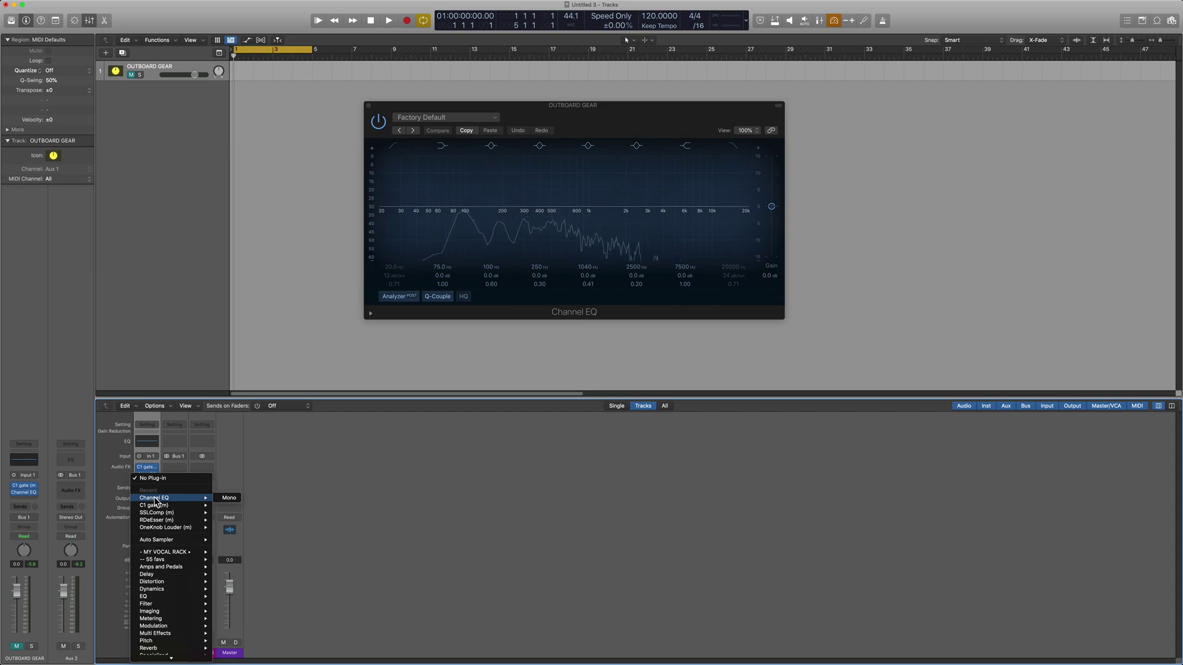
{"action": "left_click", "coordinate": [229, 520]}
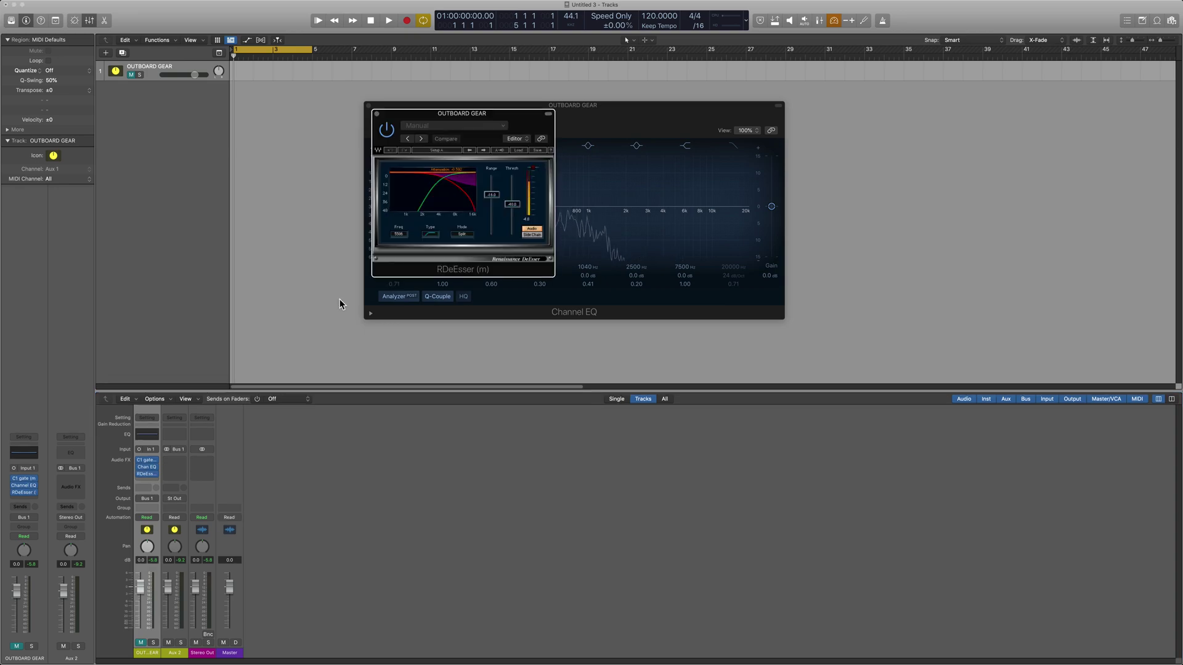
{"action": "left_click", "coordinate": [376, 113]}
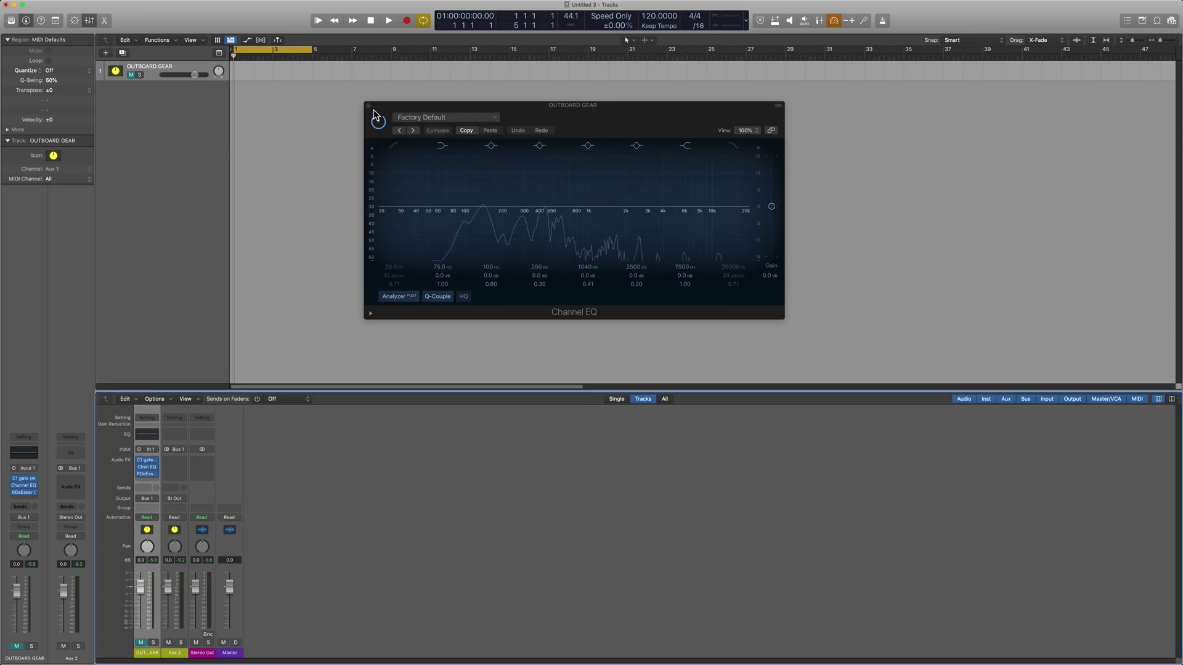
{"action": "left_click", "coordinate": [368, 106]}
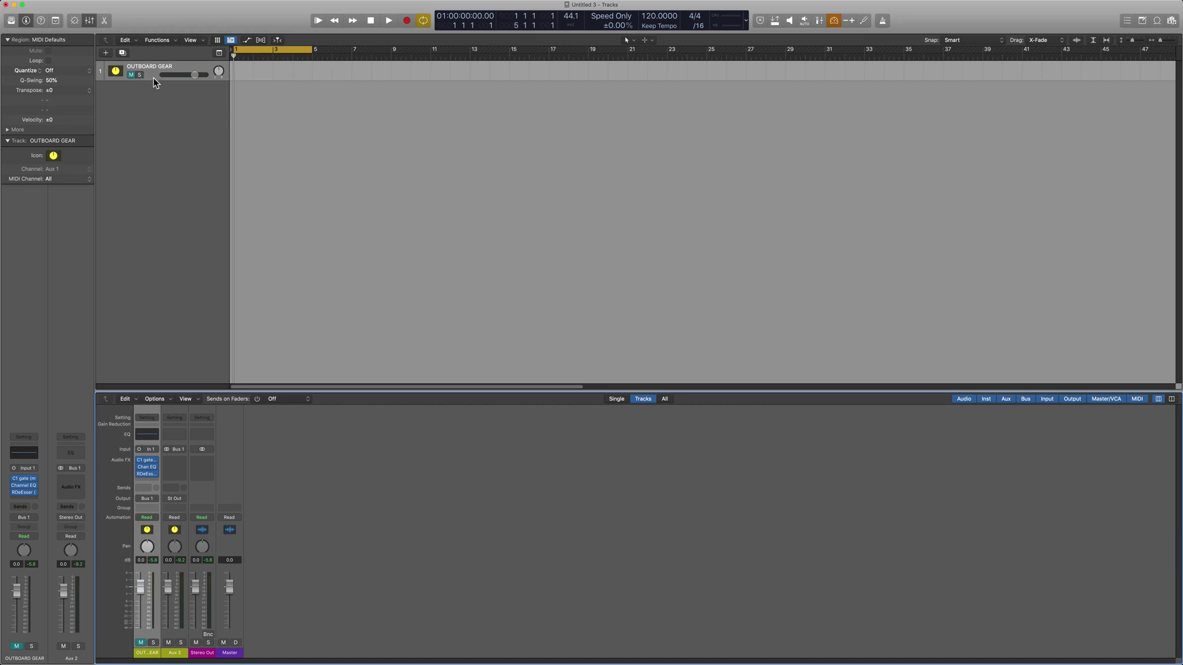
{"action": "mouse_move", "coordinate": [153, 477]}
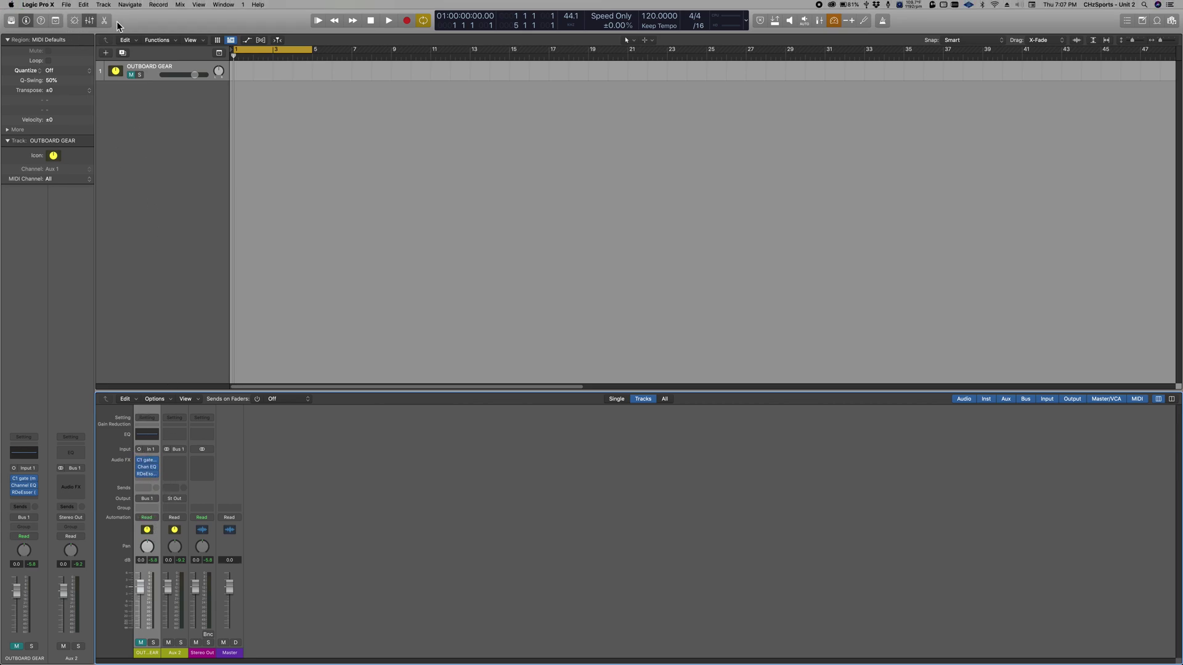
Create one new audio track from the Track menu
{"action": "left_click", "coordinate": [103, 5]}
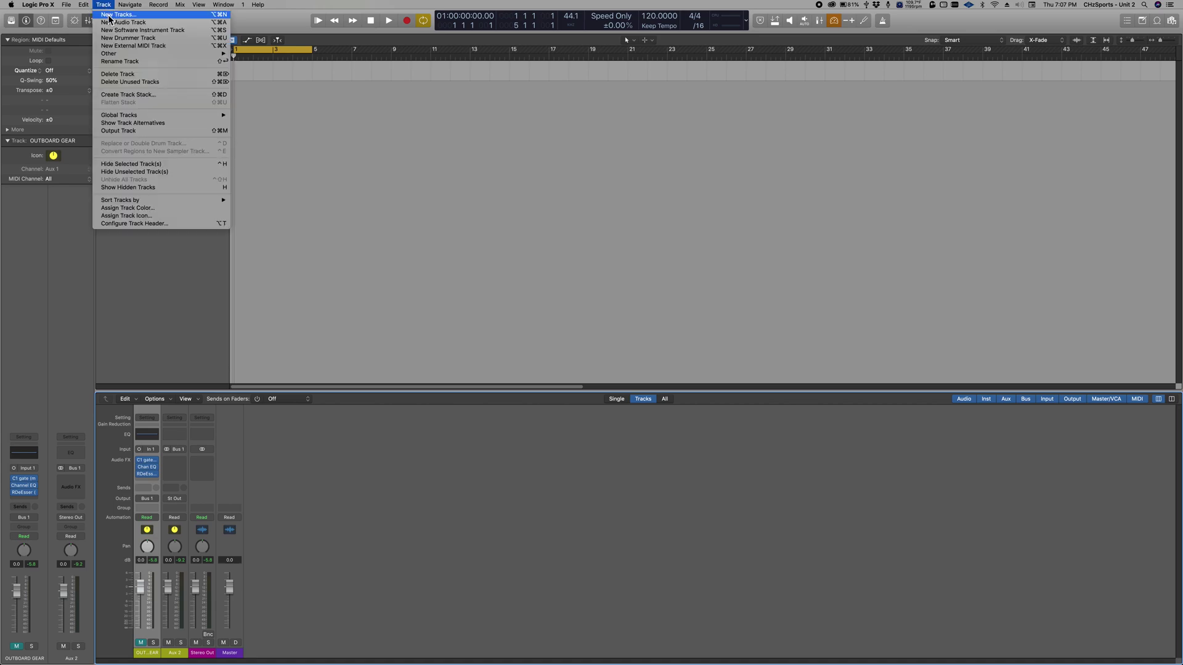
{"action": "left_click", "coordinate": [112, 15]}
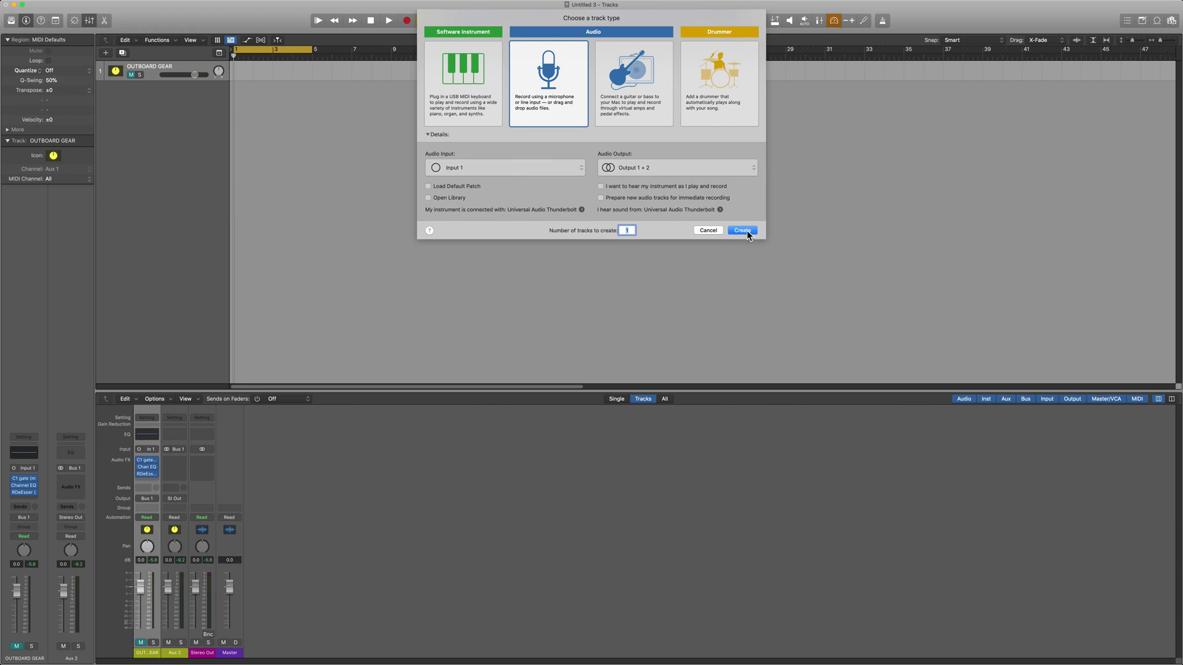
{"action": "left_click", "coordinate": [743, 230]}
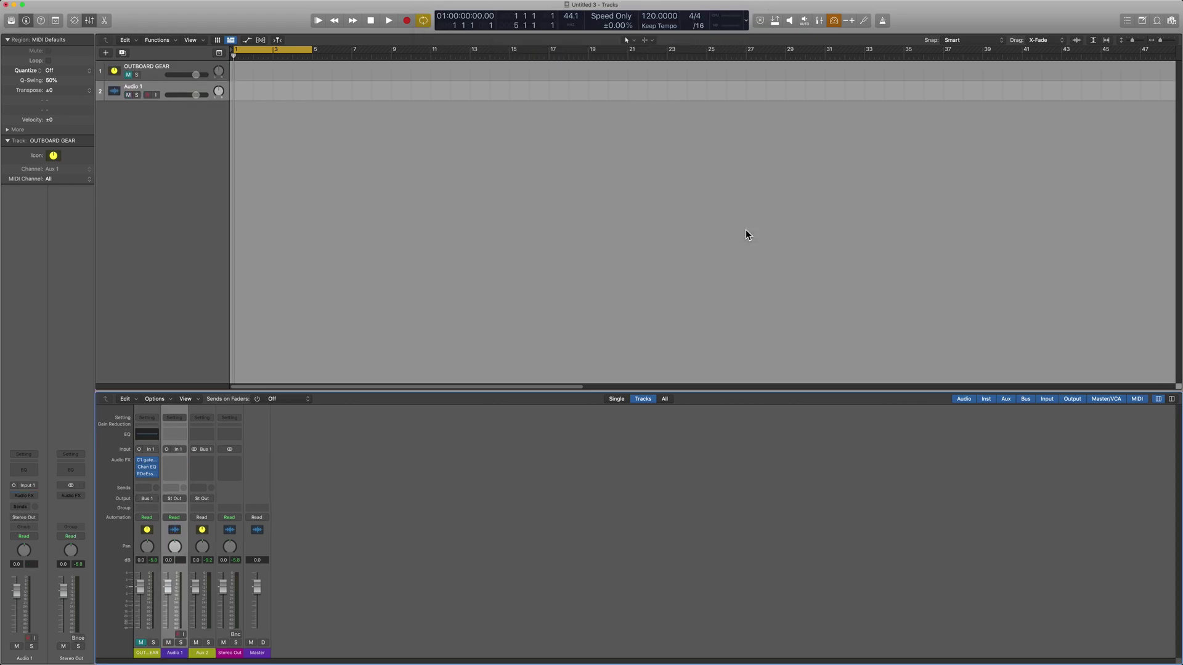
Rename the new audio track to TEST 1
{"action": "double_click", "coordinate": [129, 88]}
{"action": "type", "text": "TEST"}
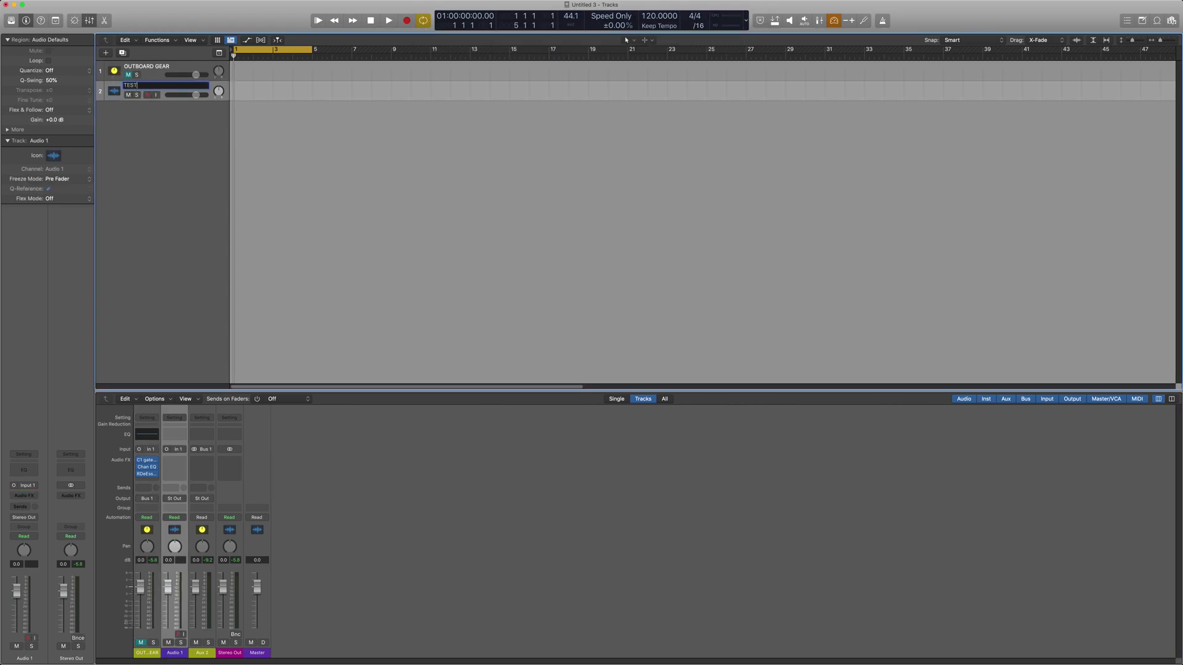
{"action": "key", "text": "Return"}
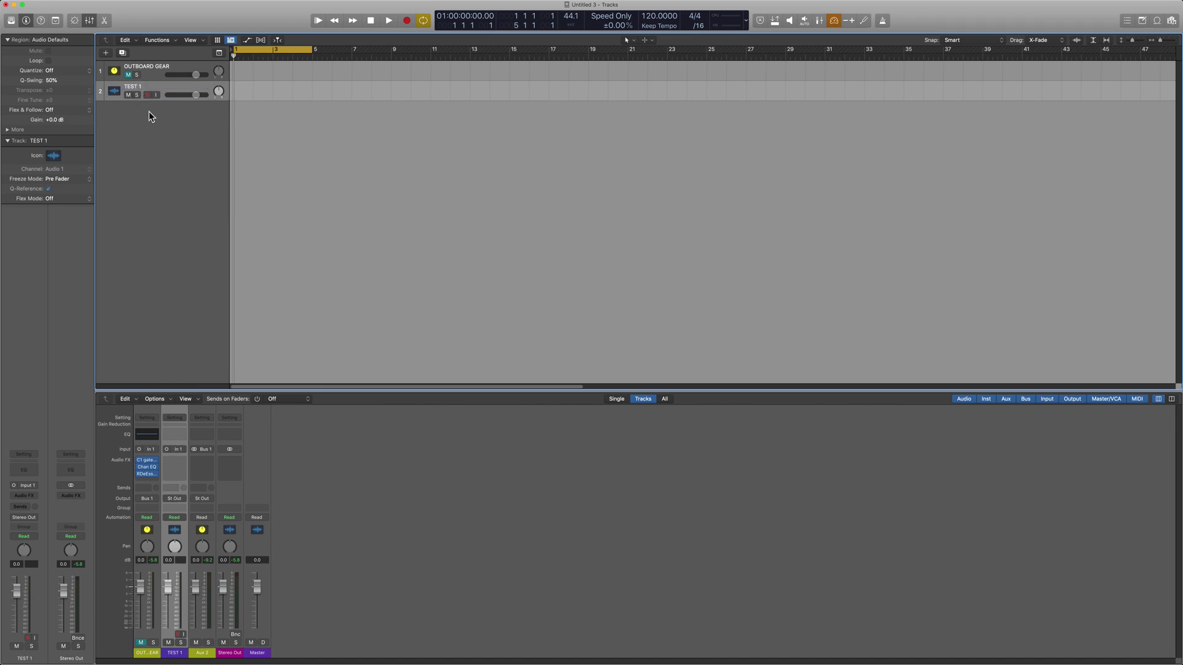
Set TEST 1's input to Bus 1, the bus fed by OUTBOARD GEAR
{"action": "mouse_move", "coordinate": [157, 460]}
{"action": "left_click", "coordinate": [176, 452]}
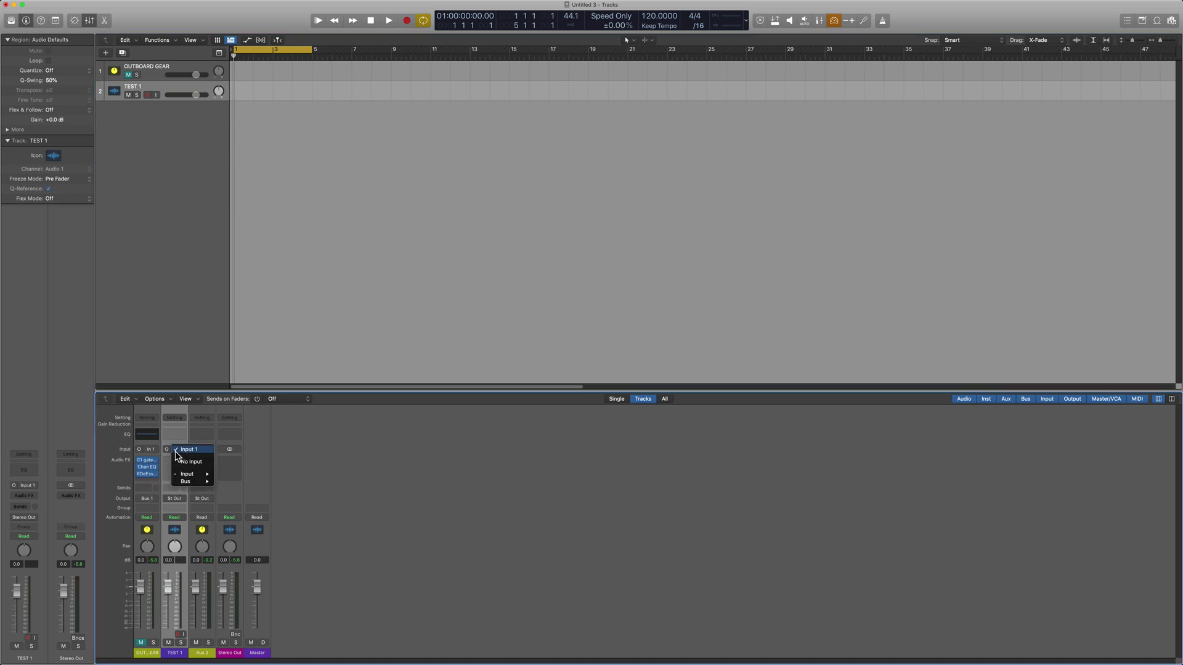
{"action": "mouse_move", "coordinate": [186, 475]}
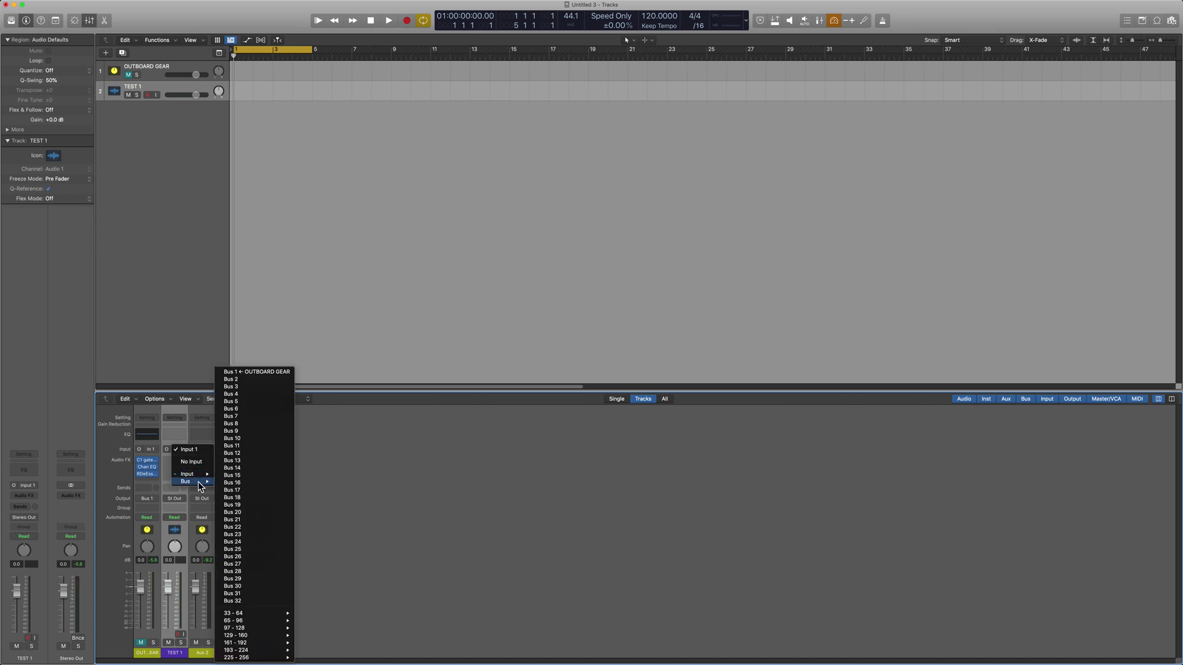
{"action": "left_click", "coordinate": [281, 372]}
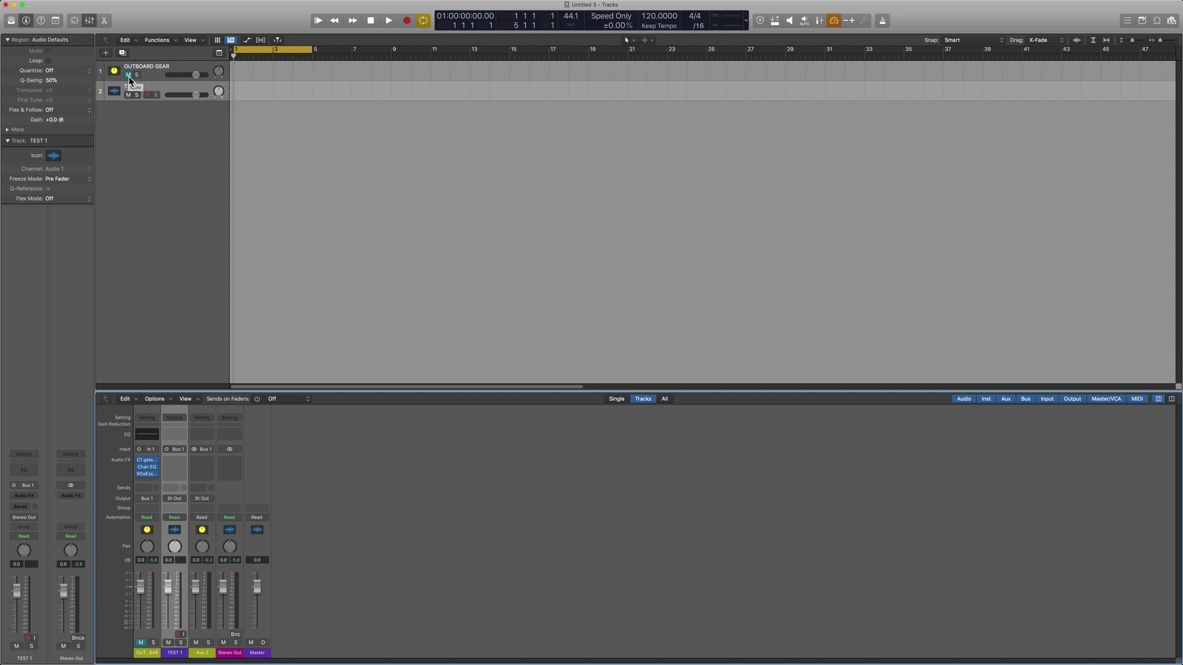
Unmute OUTBOARD GEAR and boost its Channel EQ low band by +15.7 dB at 145 Hz
{"action": "left_click", "coordinate": [128, 75]}
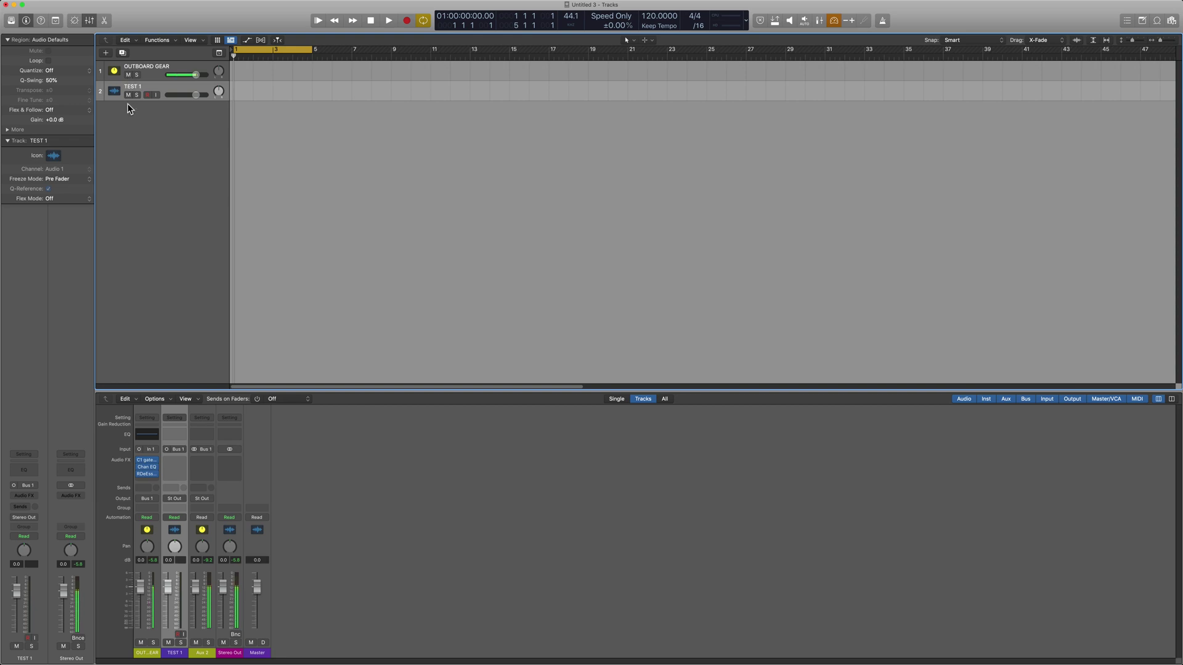
{"action": "left_click", "coordinate": [148, 468]}
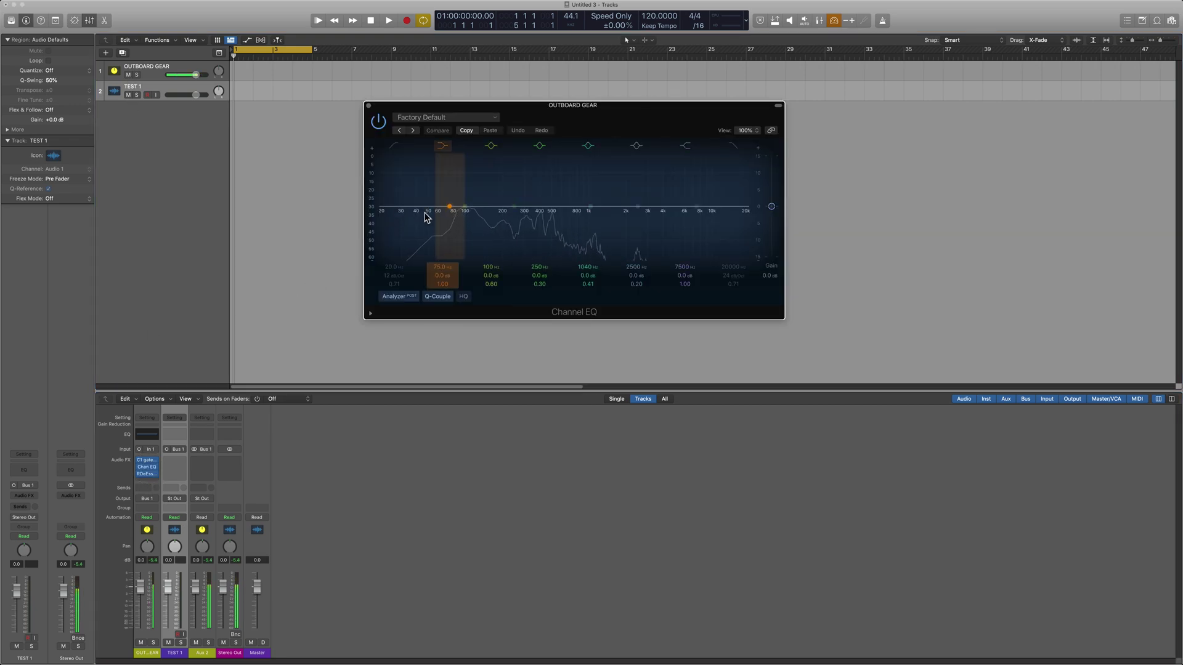
{"action": "left_click_drag", "start_coordinate": [449, 206], "coordinate": [485, 145]}
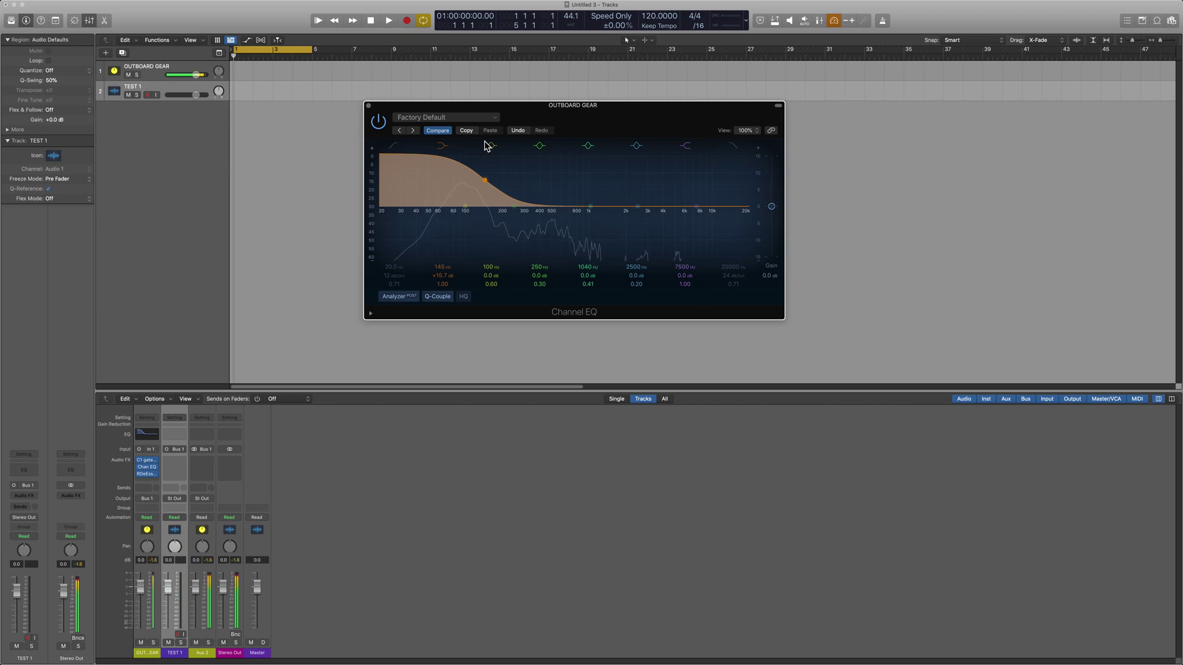
{"action": "left_click", "coordinate": [368, 106]}
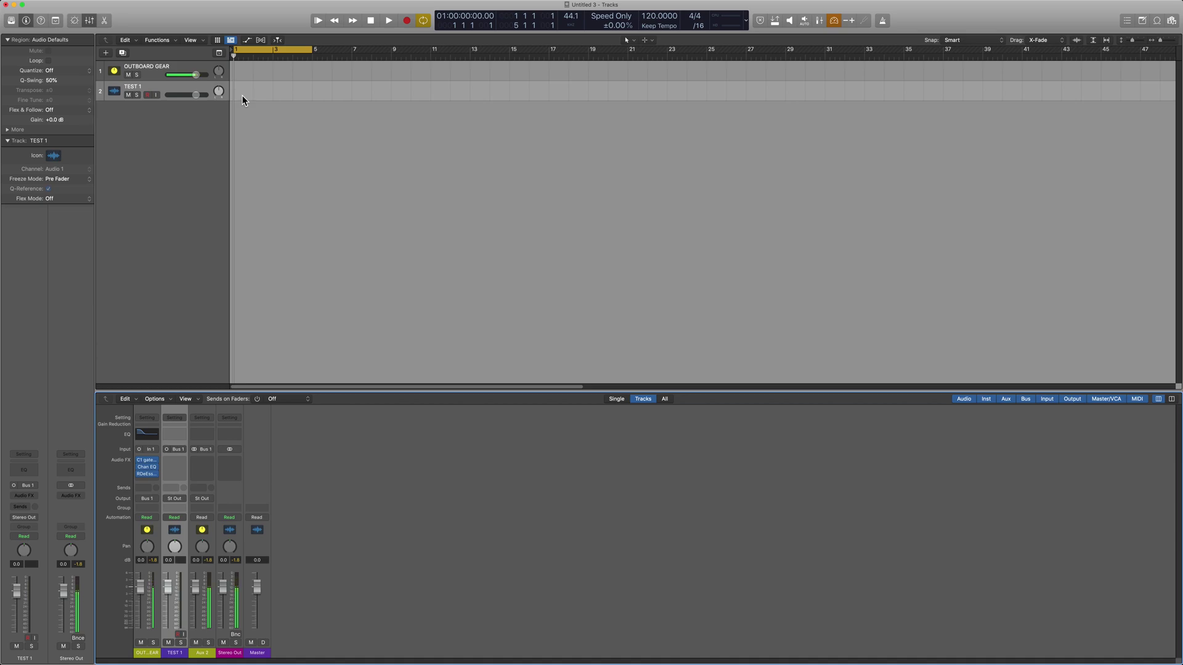
Record region TEST 1#01 on TEST 1, re-mute OUTBOARD GEAR, and return to the project start
{"action": "key", "text": "r"}
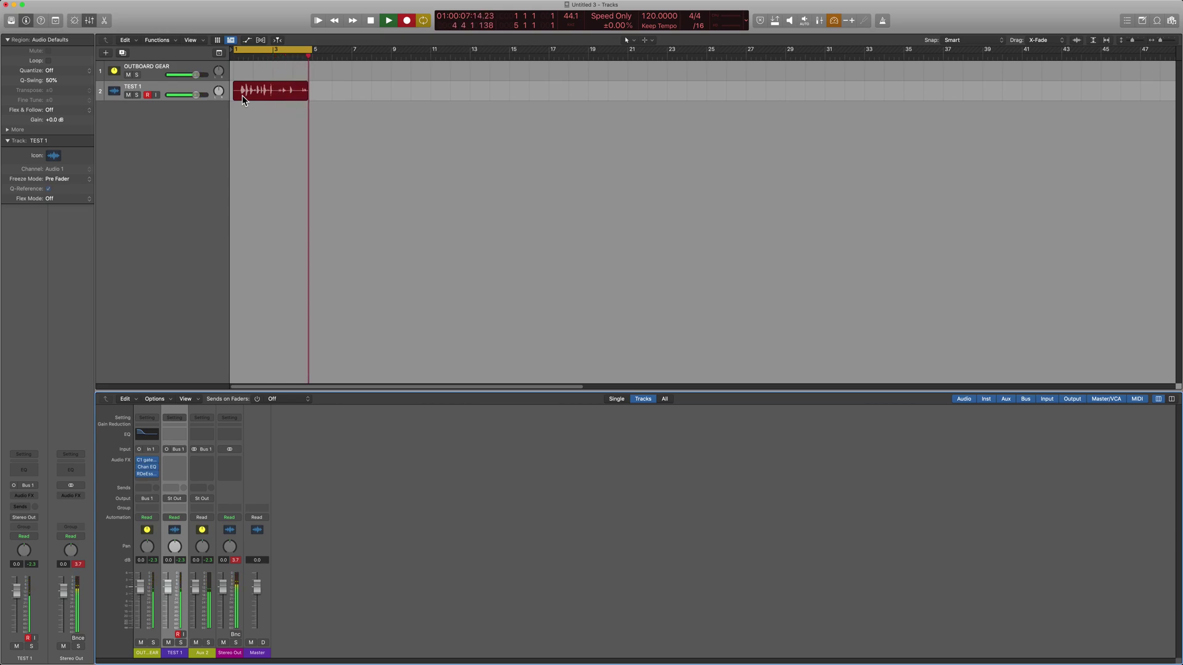
{"action": "key", "text": "space"}
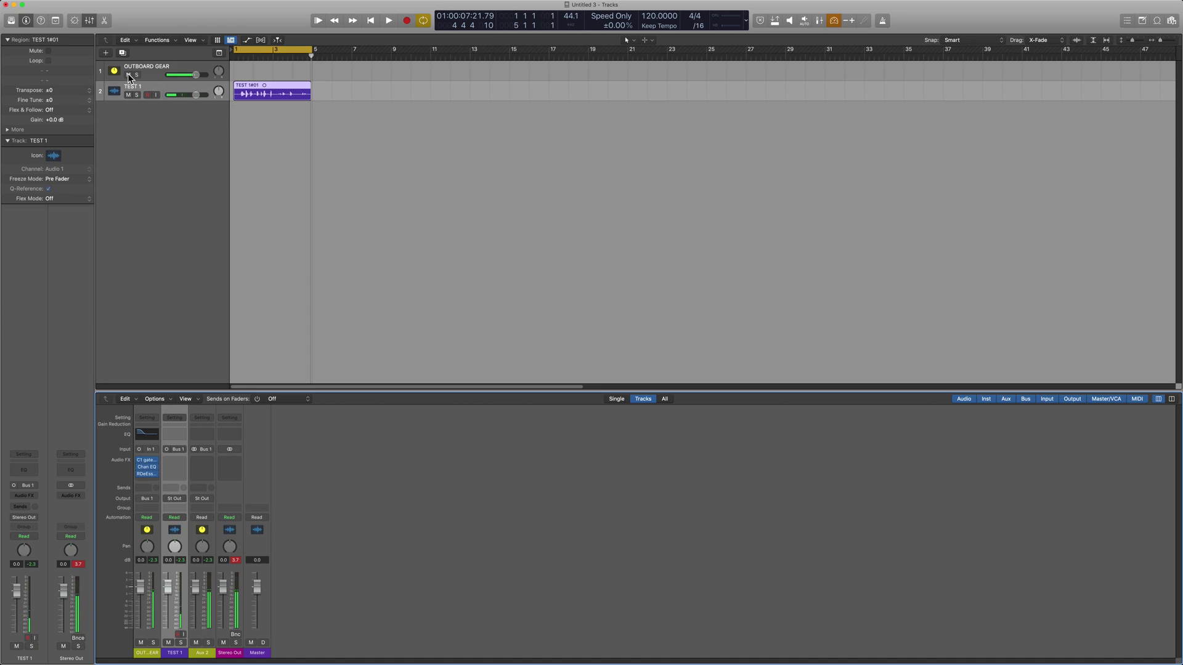
{"action": "left_click", "coordinate": [129, 74]}
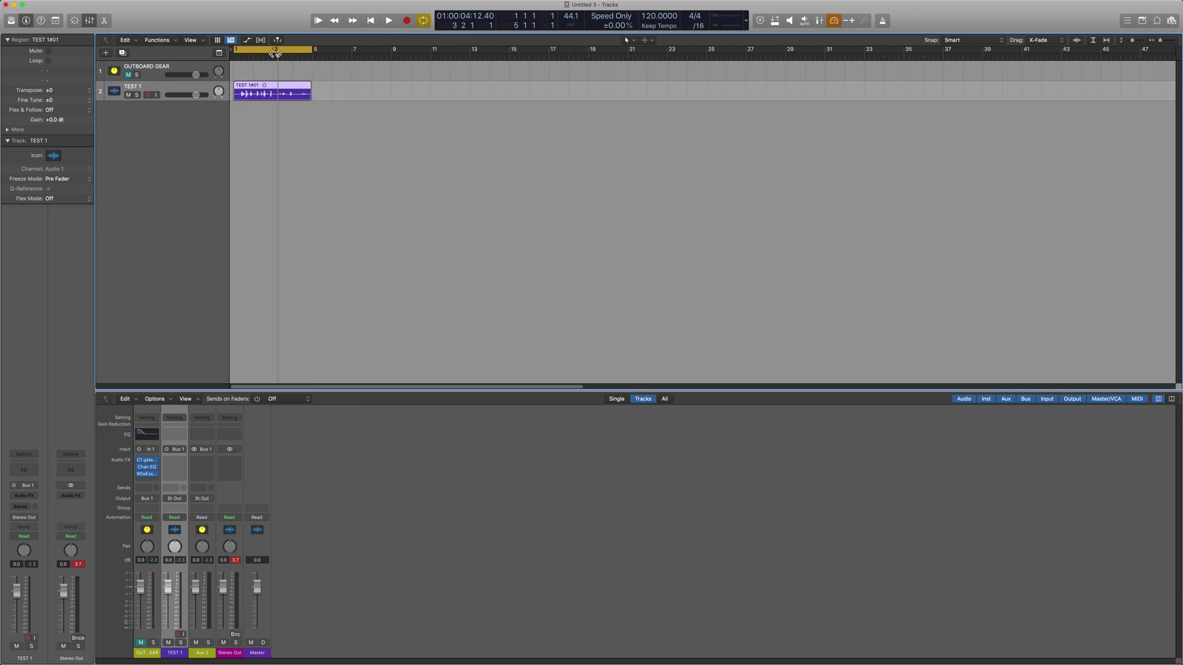
{"action": "left_click", "coordinate": [235, 55]}
Play back the TEST 1#01 recording from bar 1, then stop the transport
{"action": "key", "text": "space"}
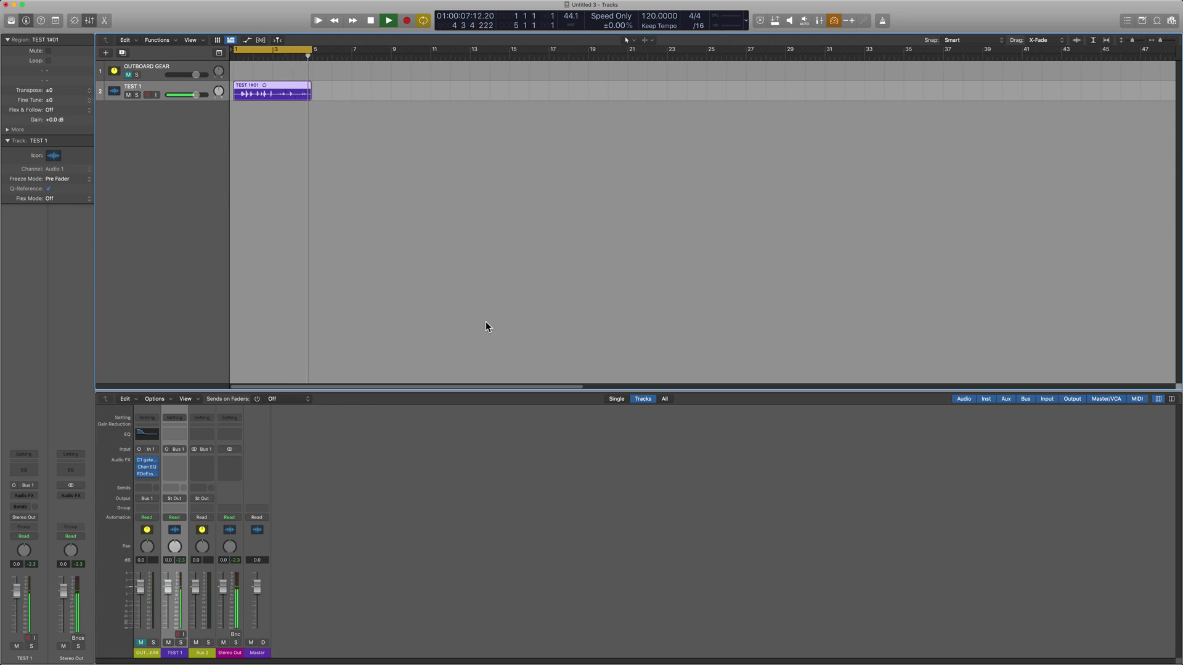
{"action": "key", "text": "space"}
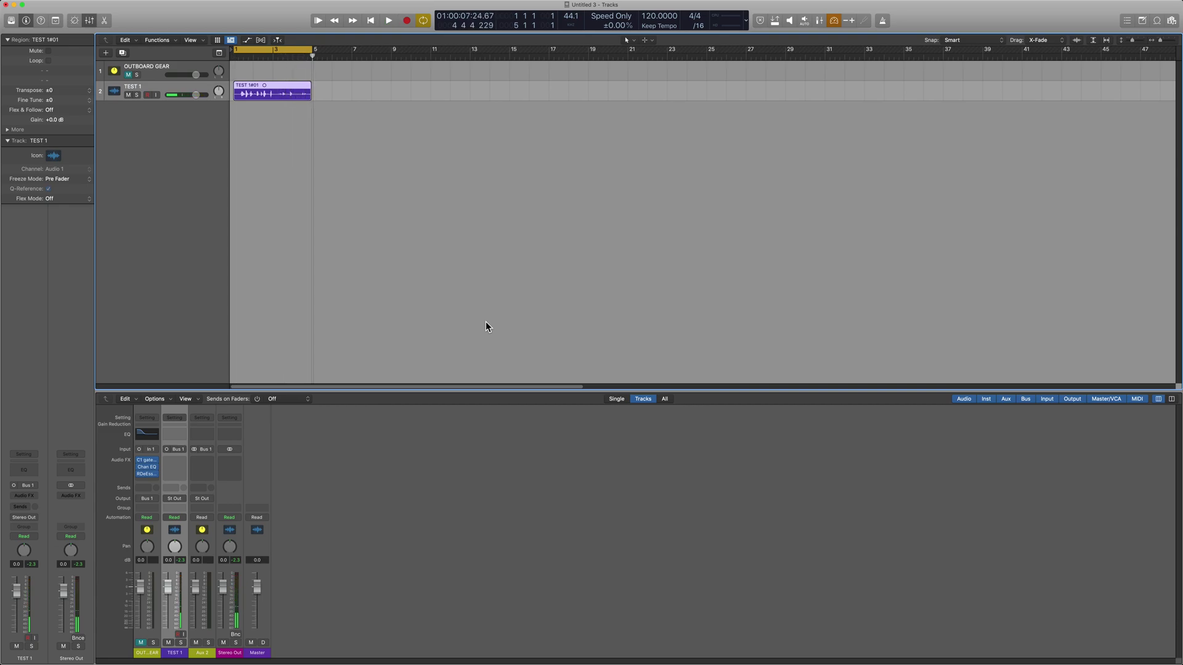